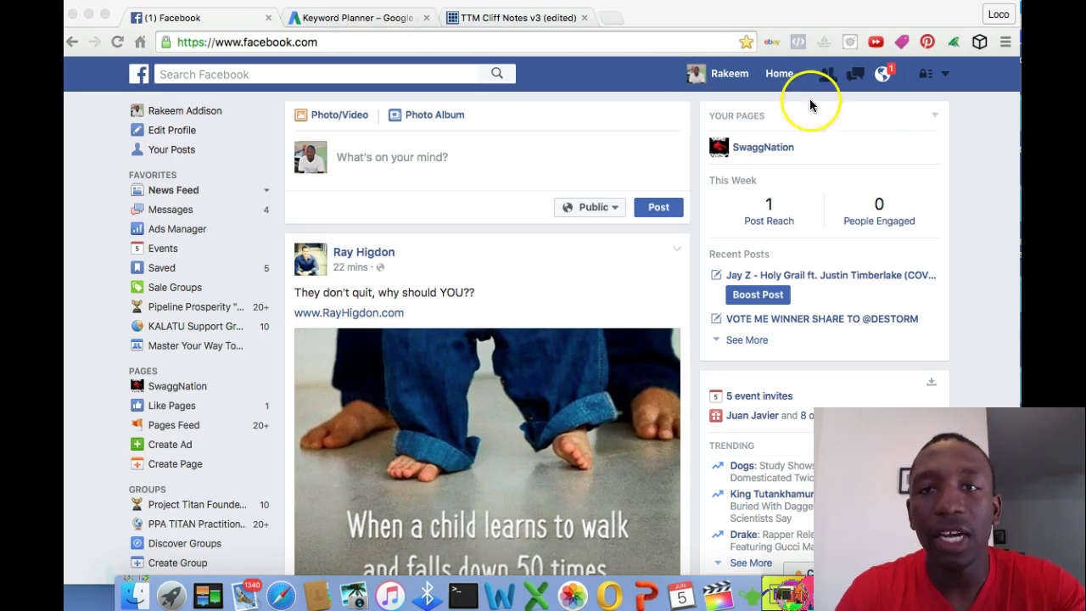
Return to the News Feed and open the account menu that offers Create Page
left_click(900, 116)
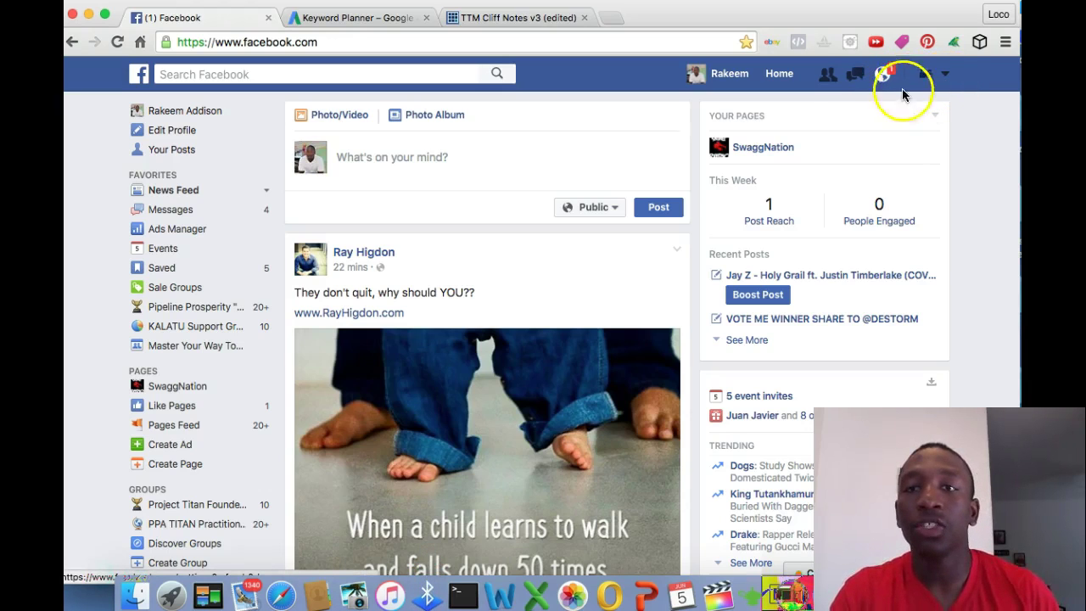
left_click(776, 80)
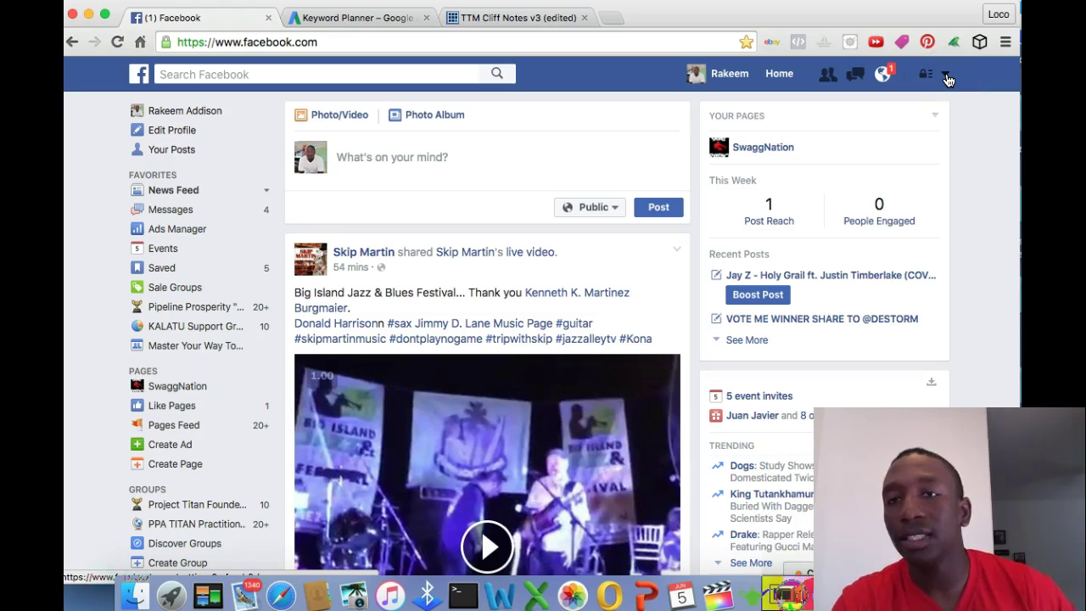
left_click(946, 74)
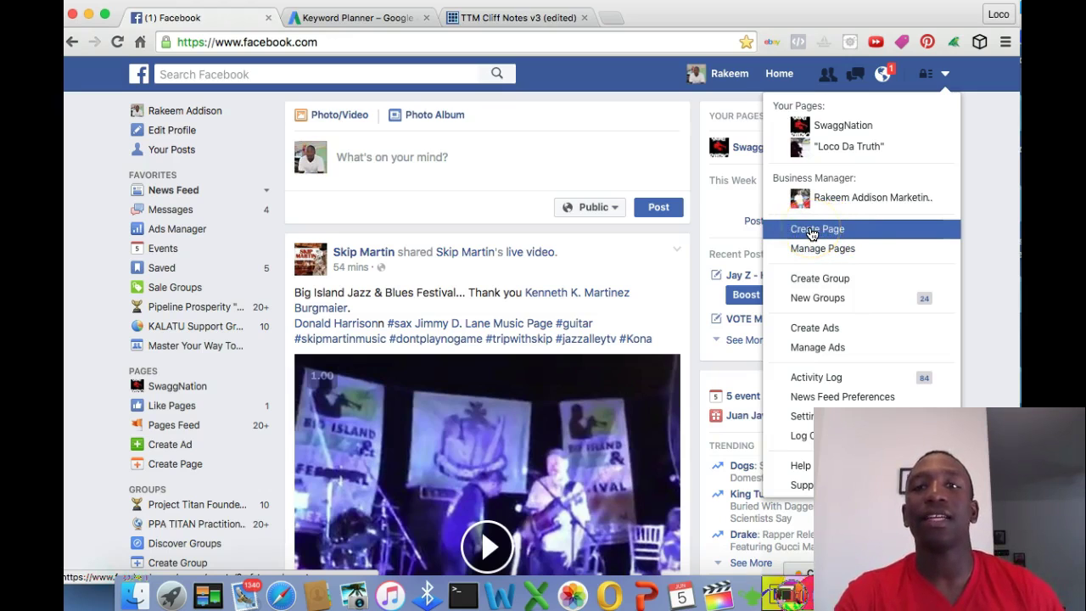
left_click(811, 231)
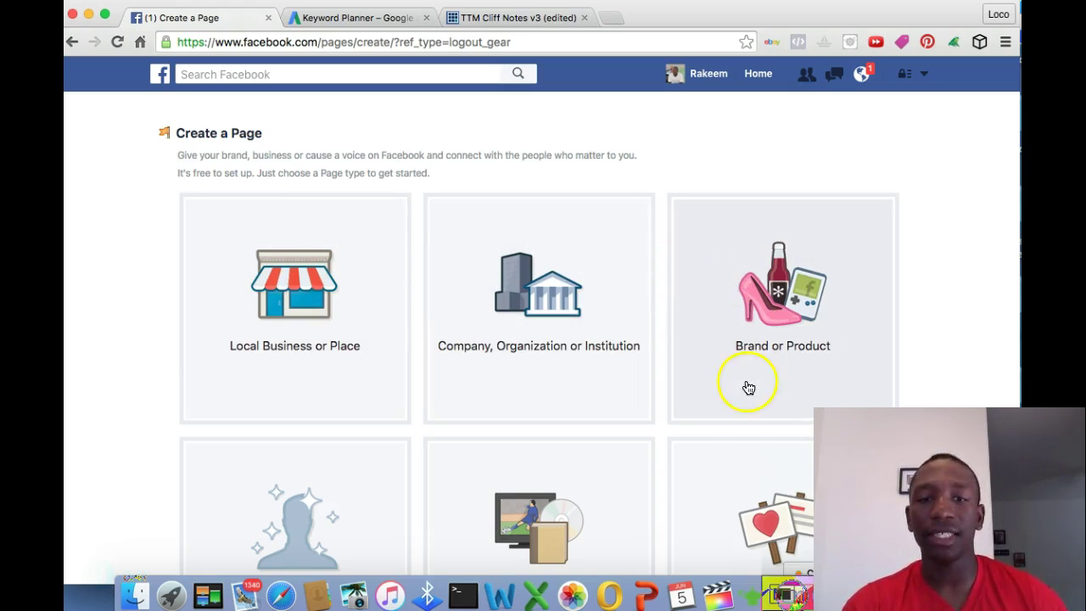
scroll(710, 476, "down", 1)
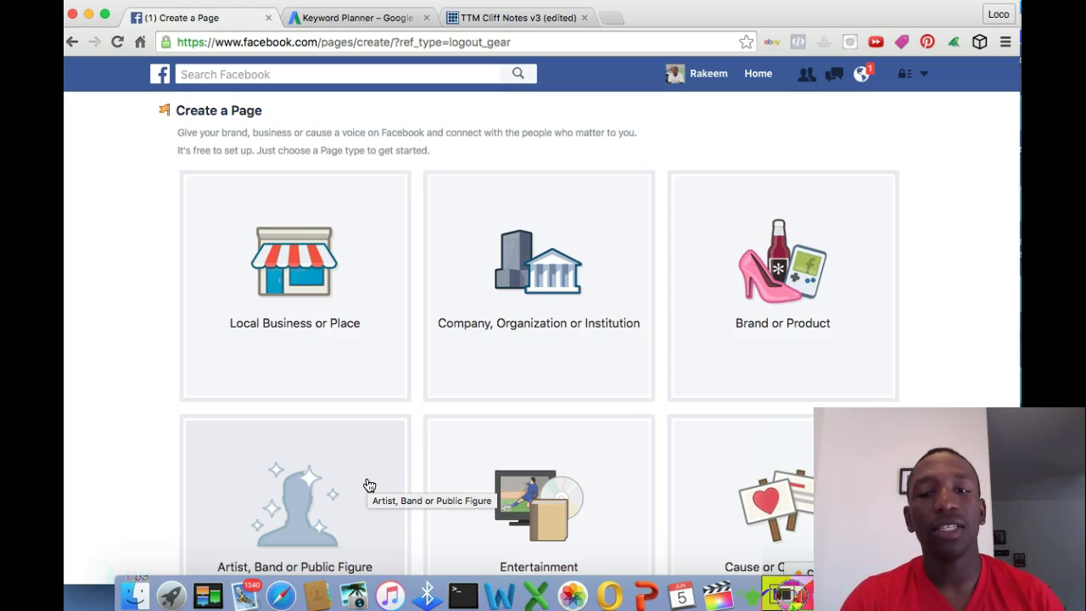
Choose the Artist, Band or Public Figure page type with Entrepreneur as its category
left_click(294, 468)
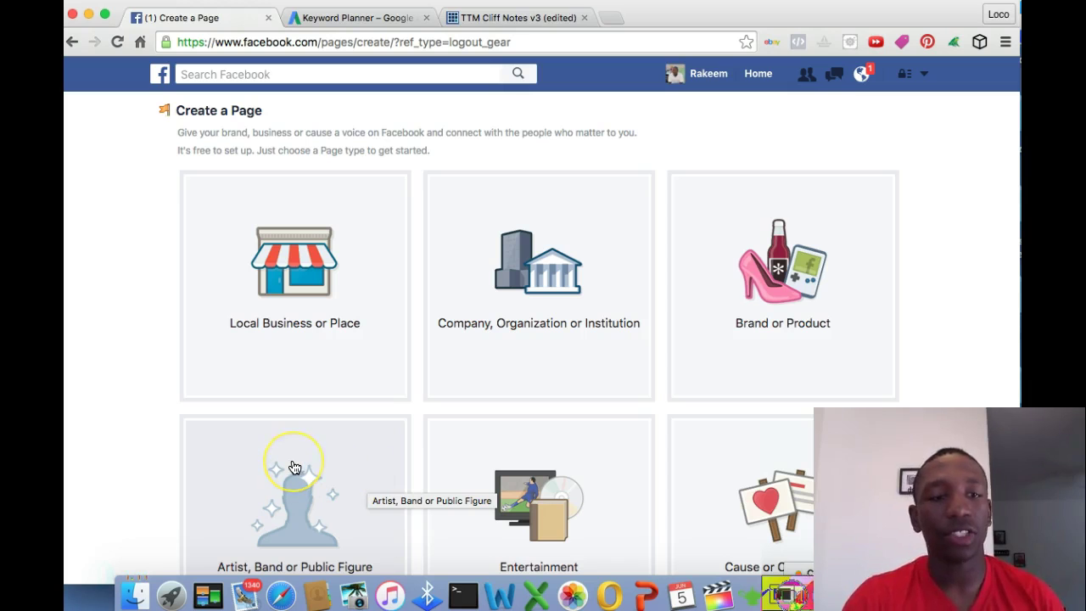
left_click(294, 468)
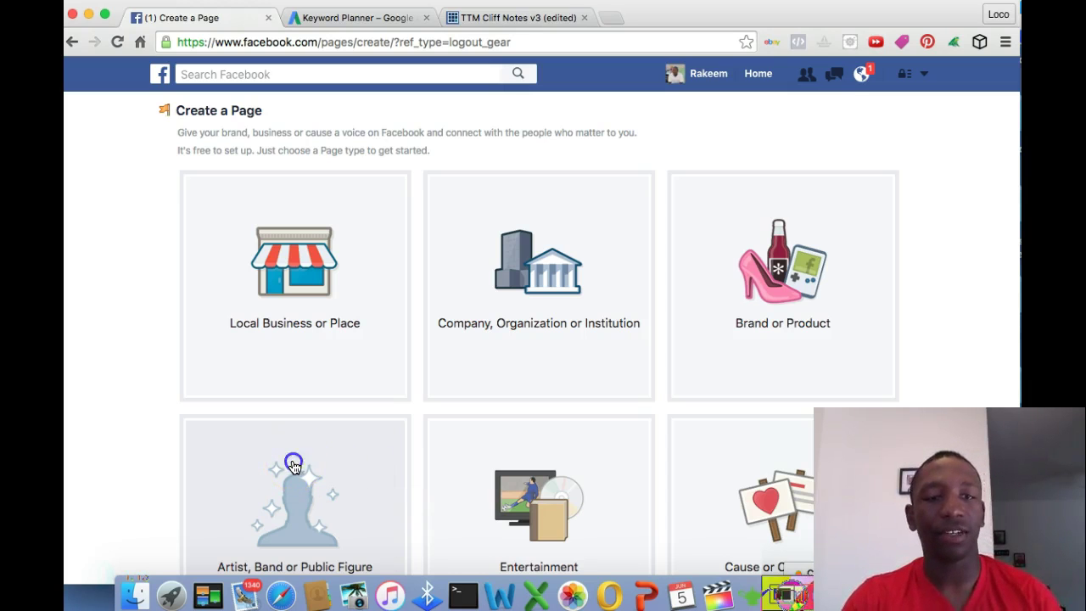
scroll(291, 458, "down", 1)
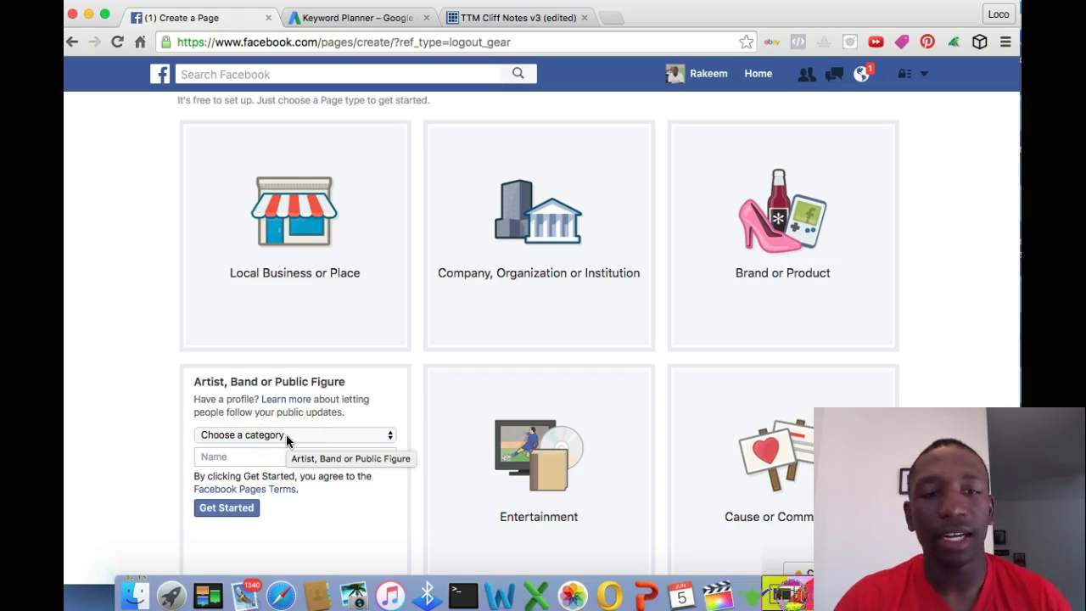
left_click(287, 437)
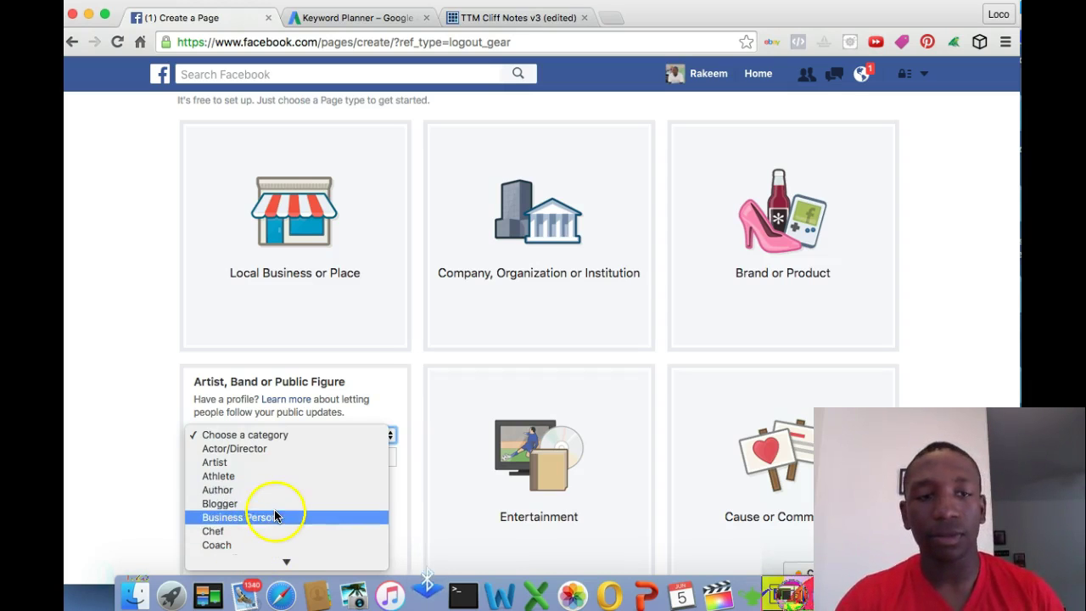
scroll(280, 509, "down", 3)
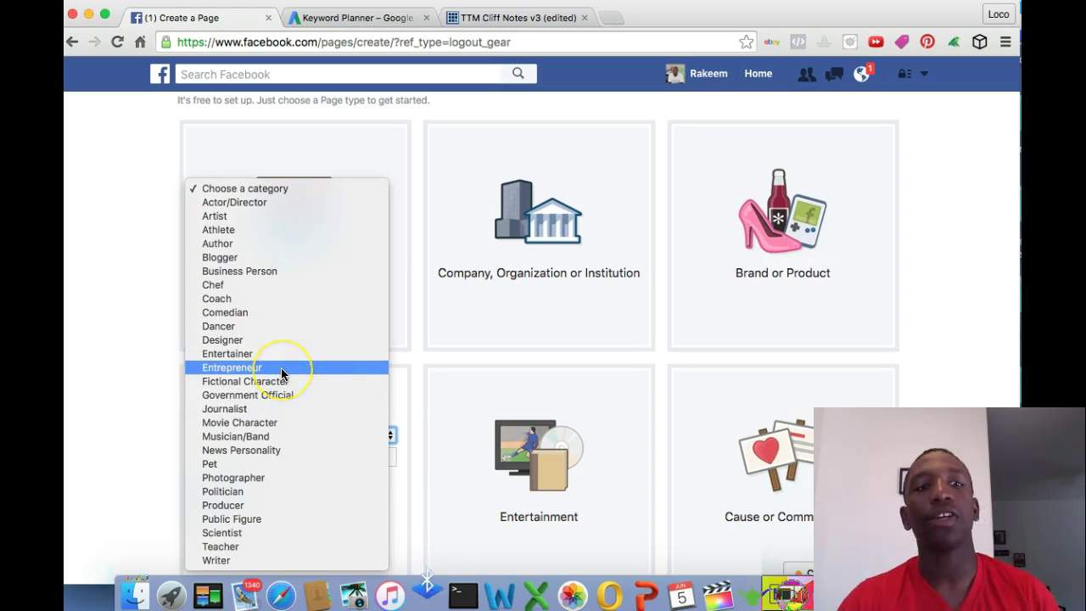
left_click(281, 368)
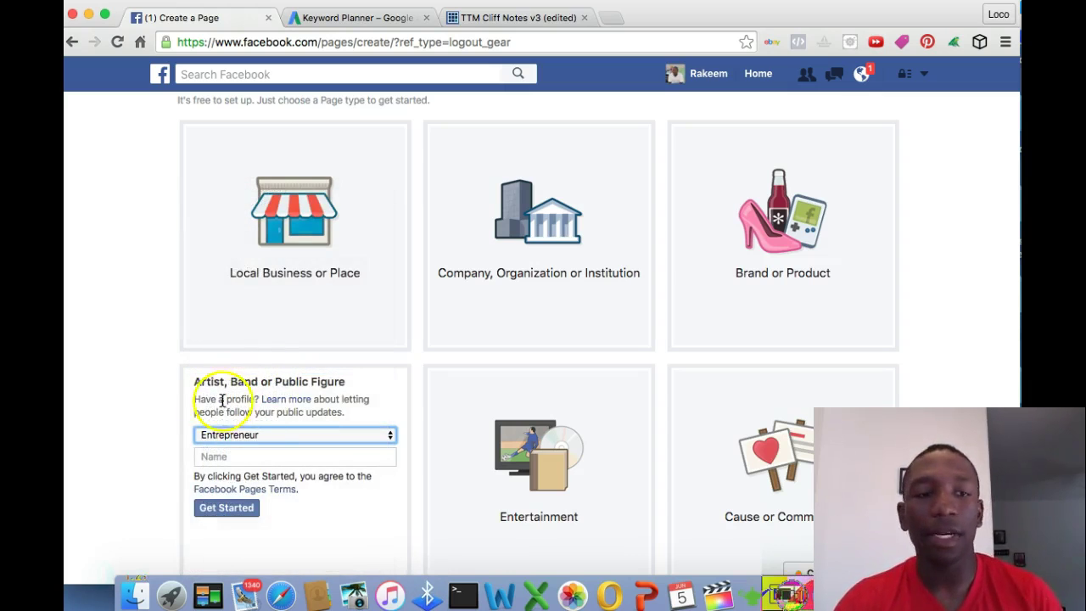
Enter a person's full name as the page name and submit it
left_click(250, 457)
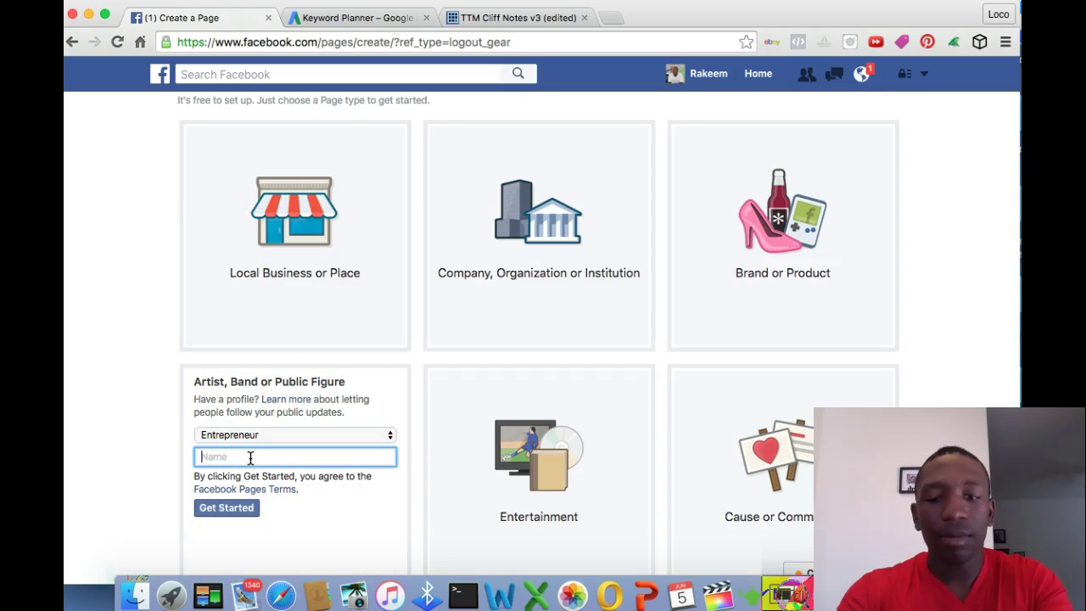
type("I")
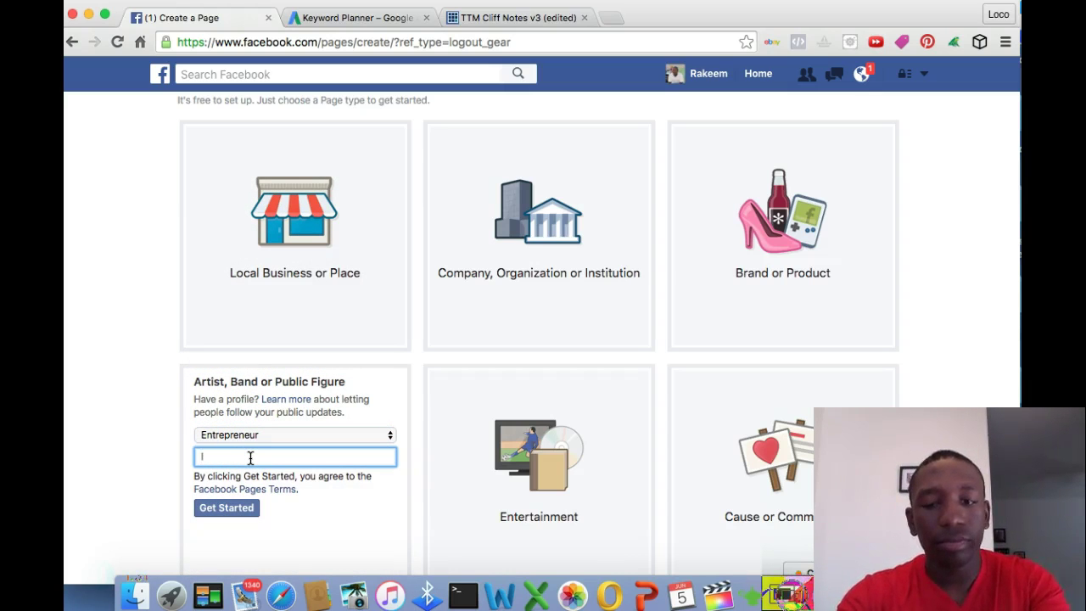
key("BackSpace")
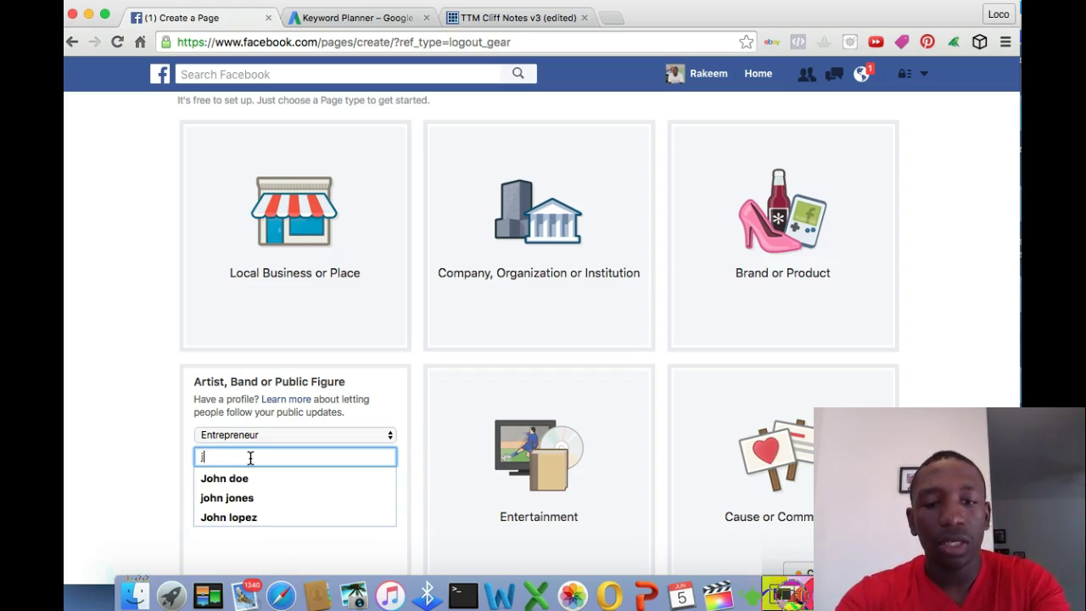
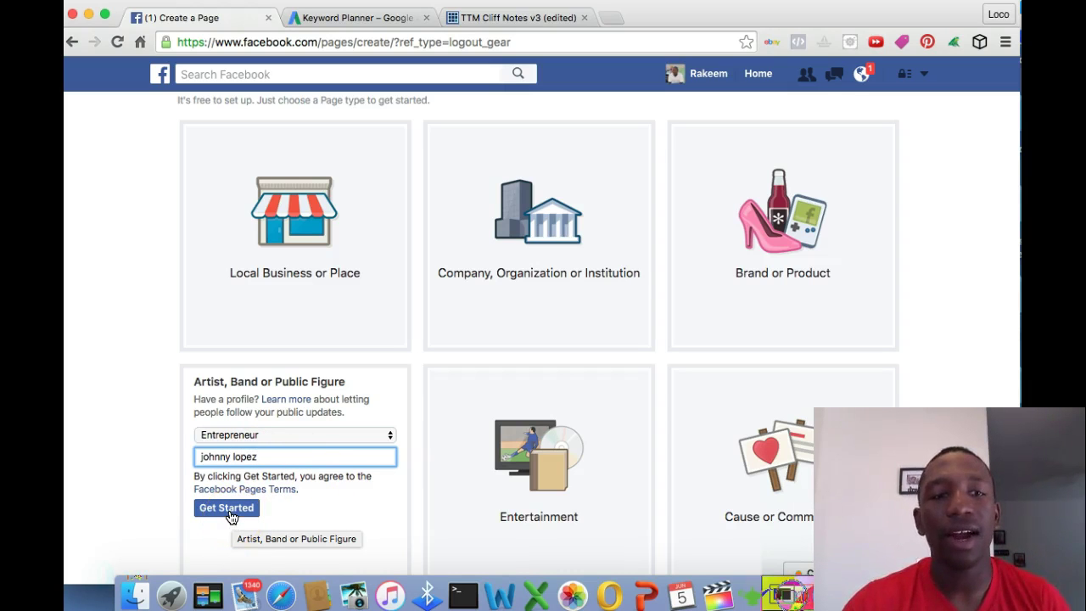
left_click(230, 508)
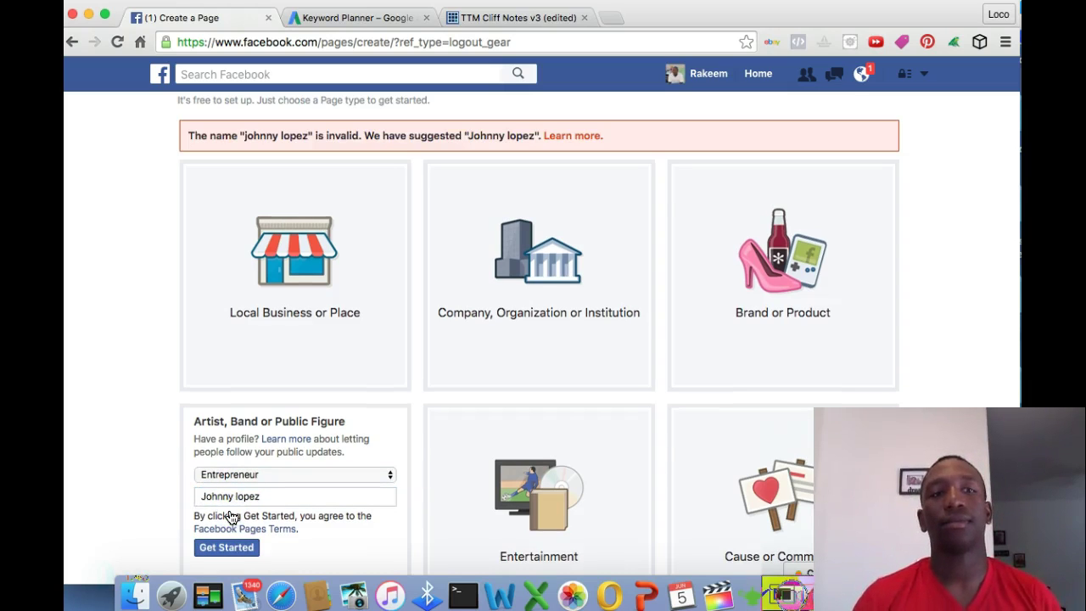
After the invalid-name rejection, replace the surname with a different one
left_click(260, 495)
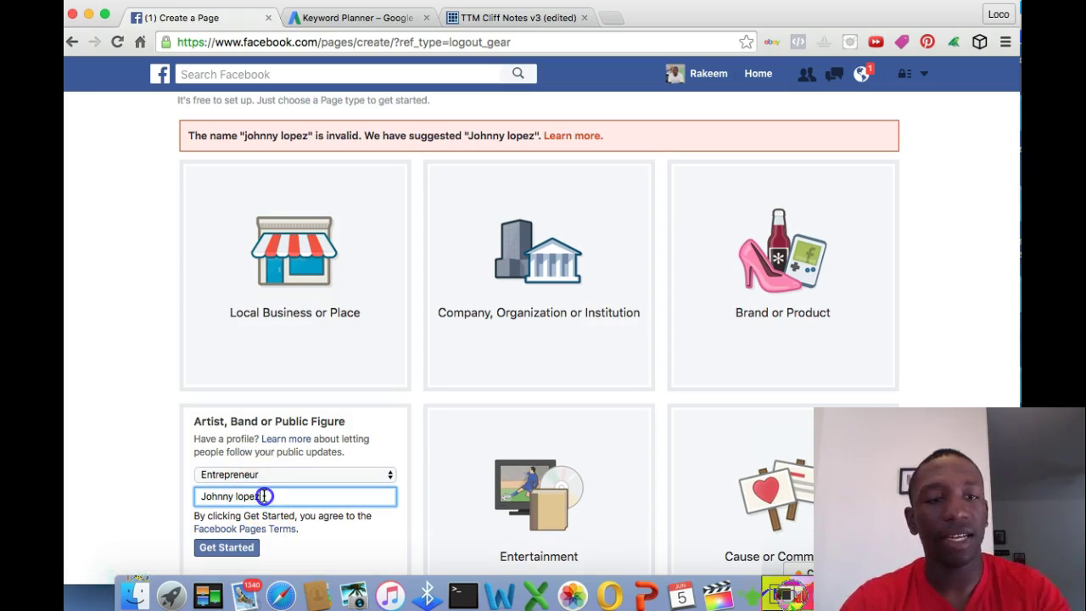
key("BackSpace")
key("BackSpace")
key("BackSpace")
key("BackSpace")
key("BackSpace")
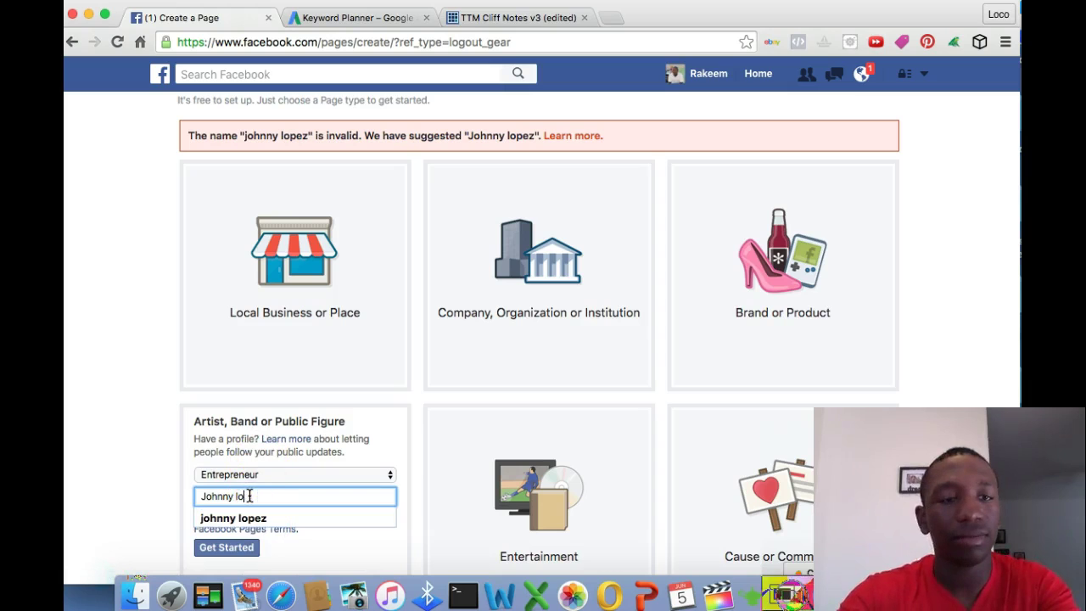
type("bravo")
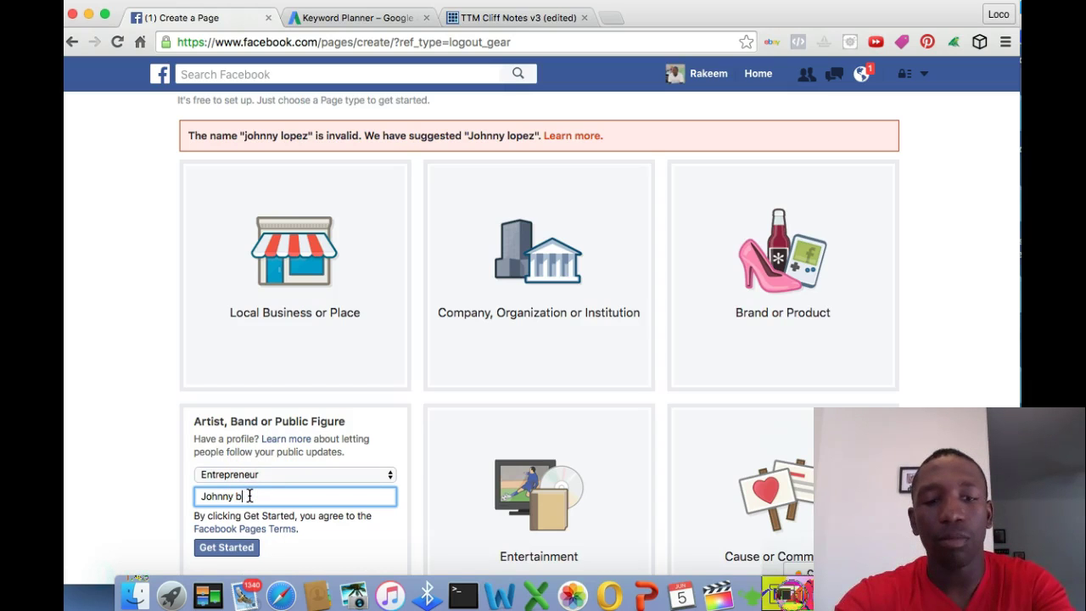
Submit the revised name and, once it is rejected, clear the name field
left_click(228, 548)
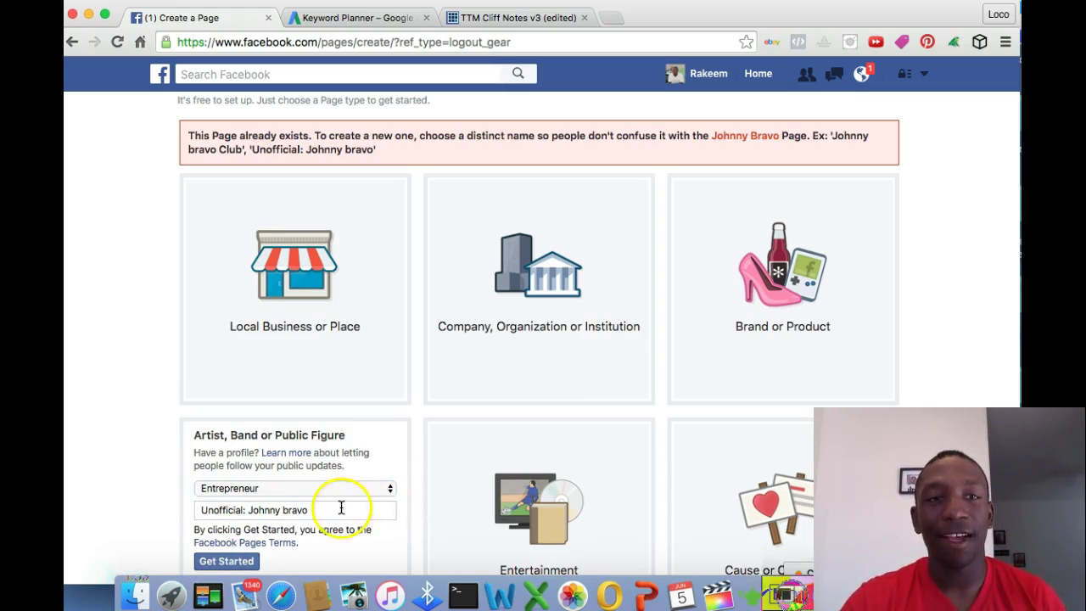
left_click(329, 512)
left_click_drag(329, 512, 174, 500)
key("BackSpace")
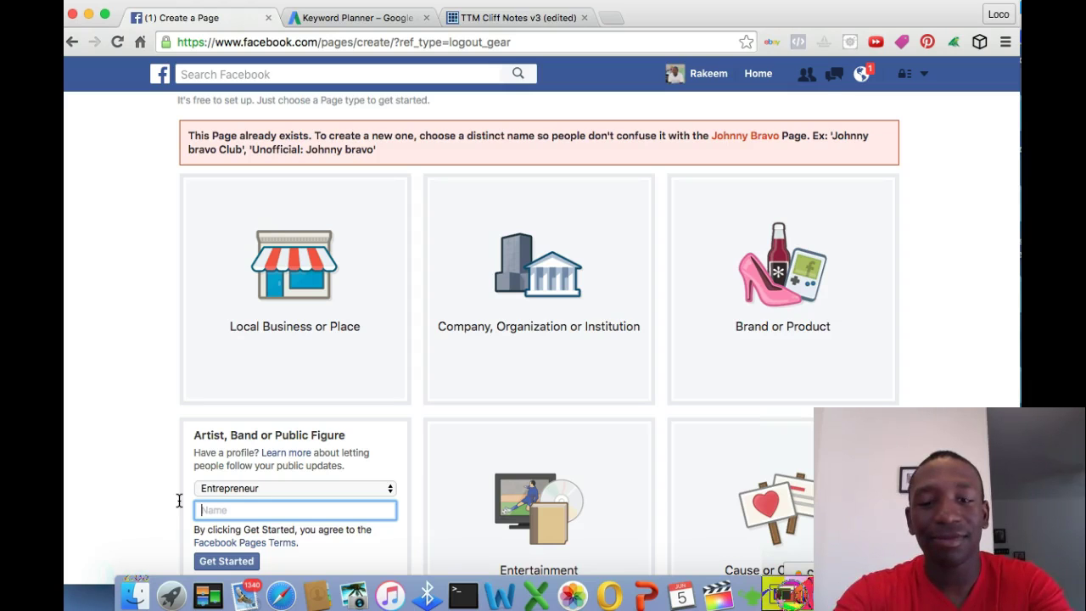
Try 'poppa bear' as the page name, then clear it after rejection
type("pop")
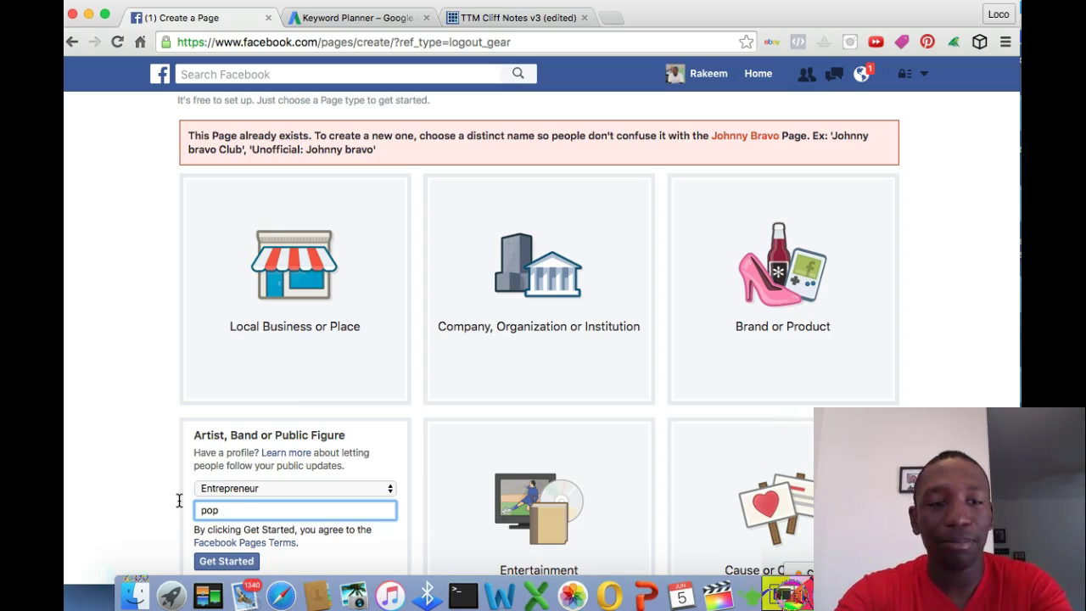
key("BackSpace")
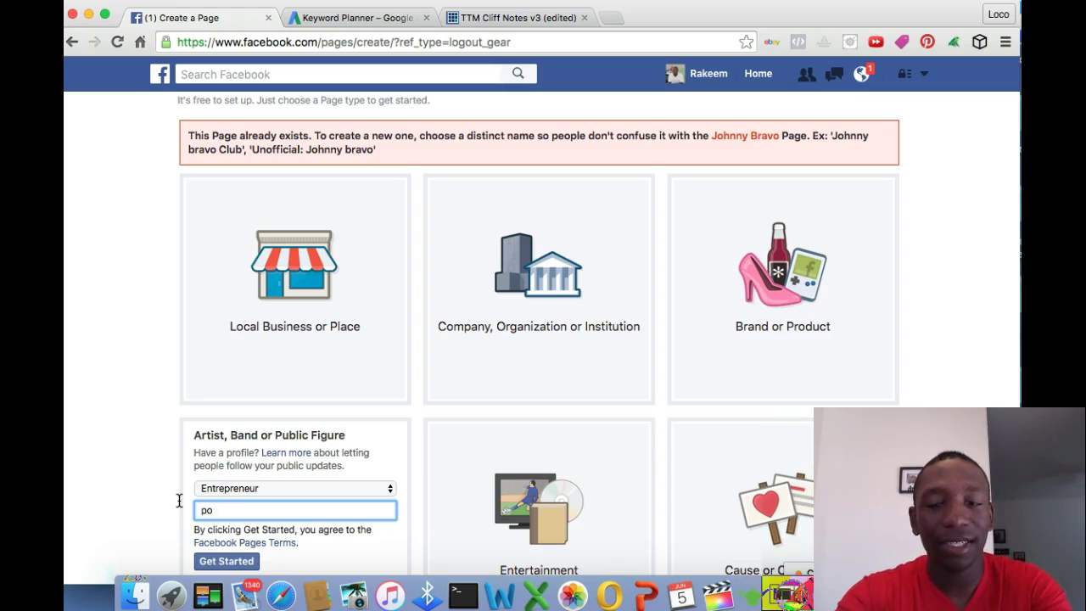
type("ppa bear")
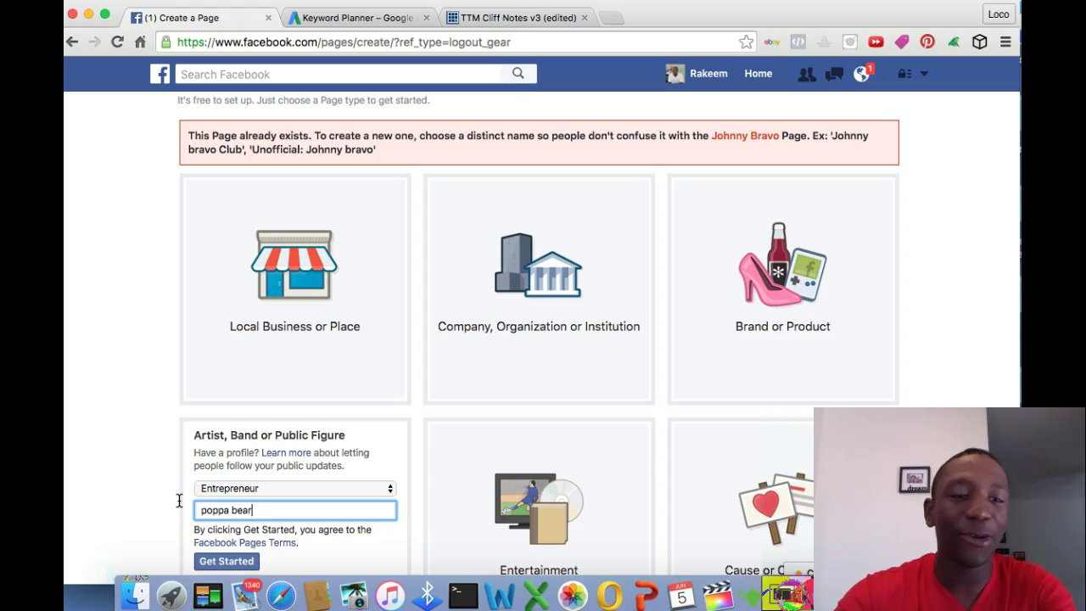
left_click(224, 562)
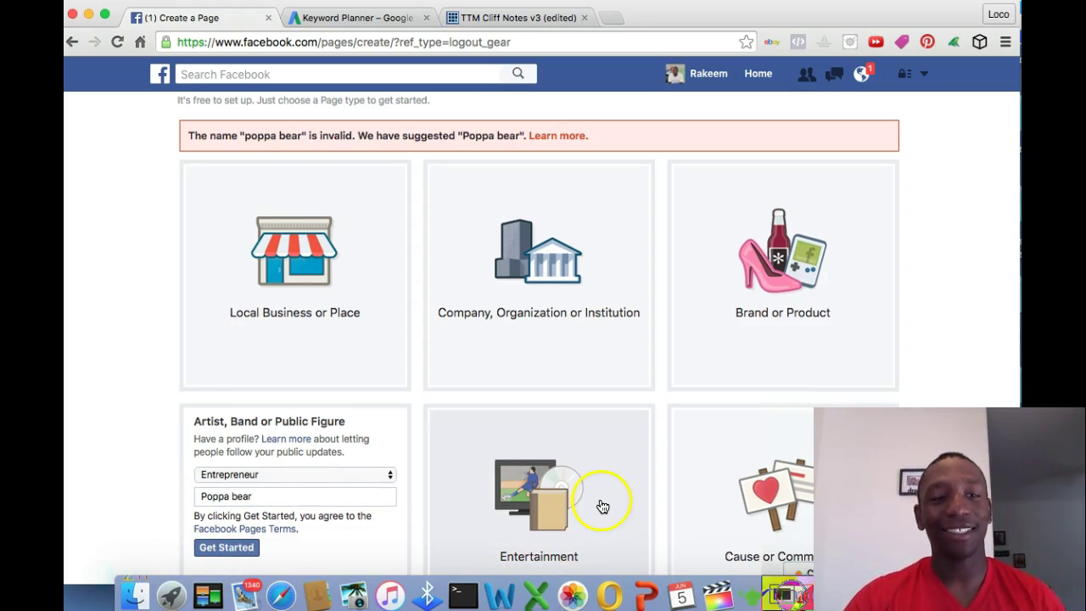
left_click_drag(266, 496, 151, 492)
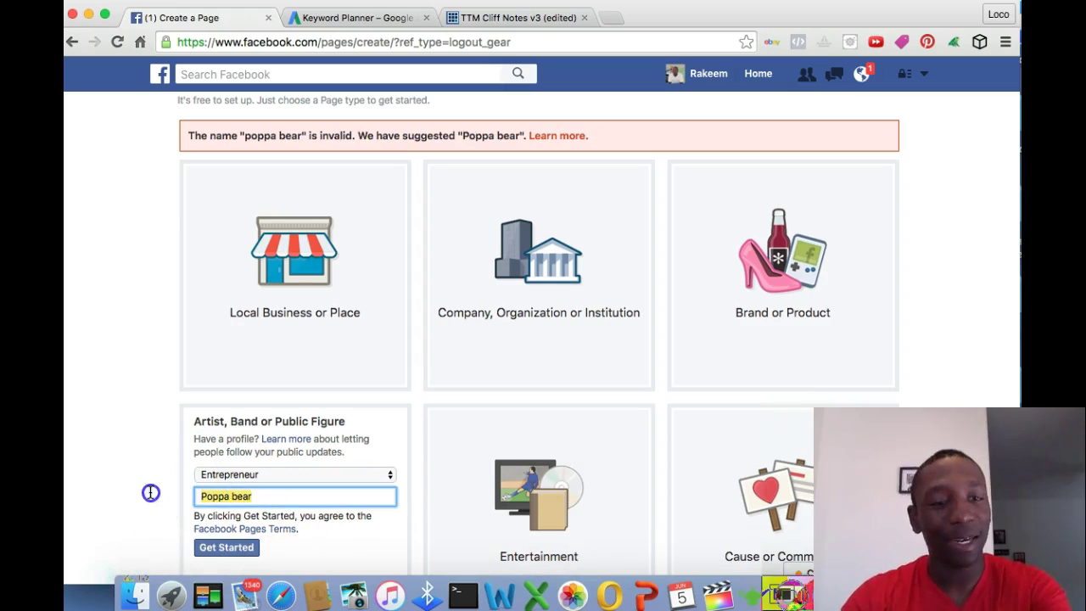
key("BackSpace")
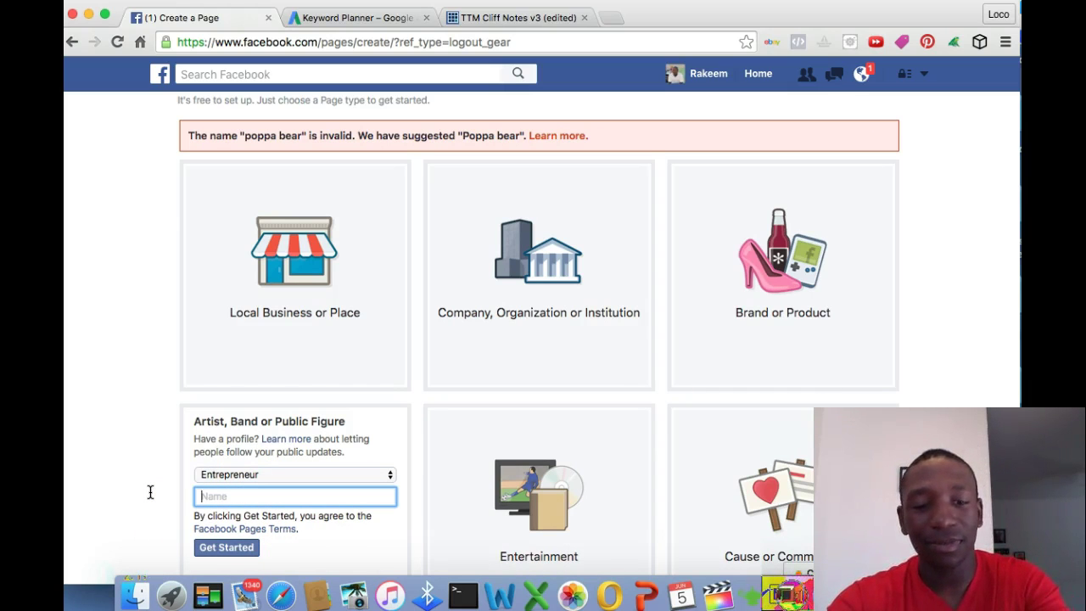
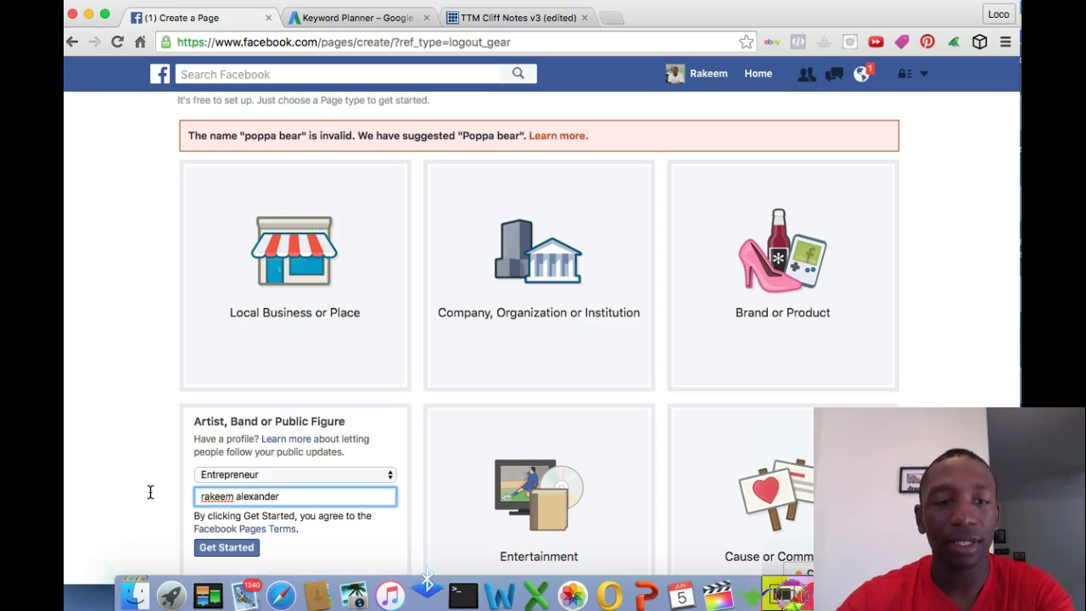
Try another full name, then replace it with 'Lucky smith' and create the page
left_click(242, 549)
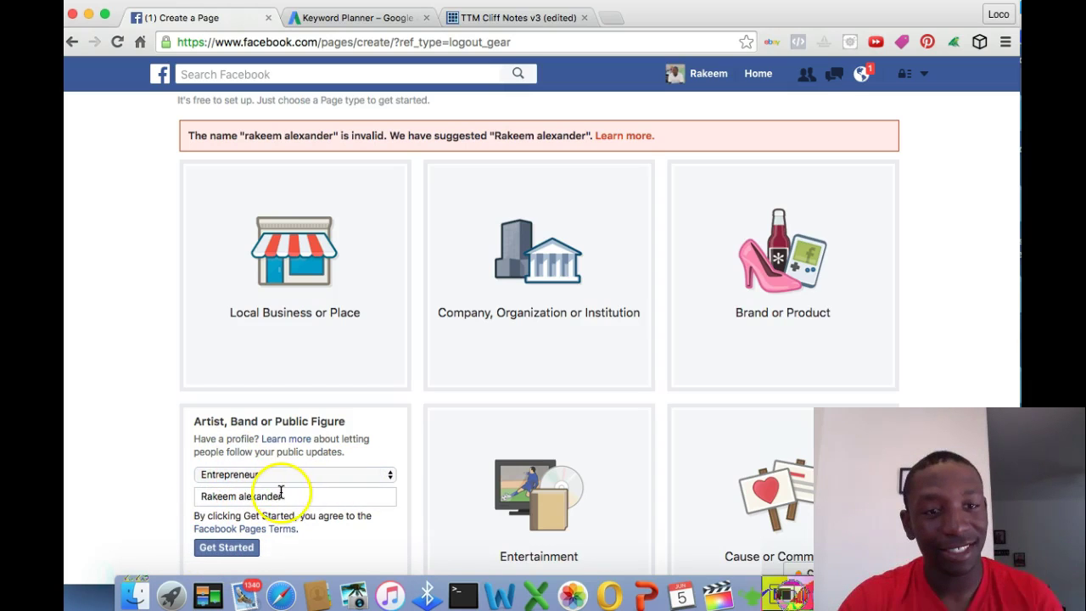
left_click_drag(281, 492, 151, 472)
key("BackSpace")
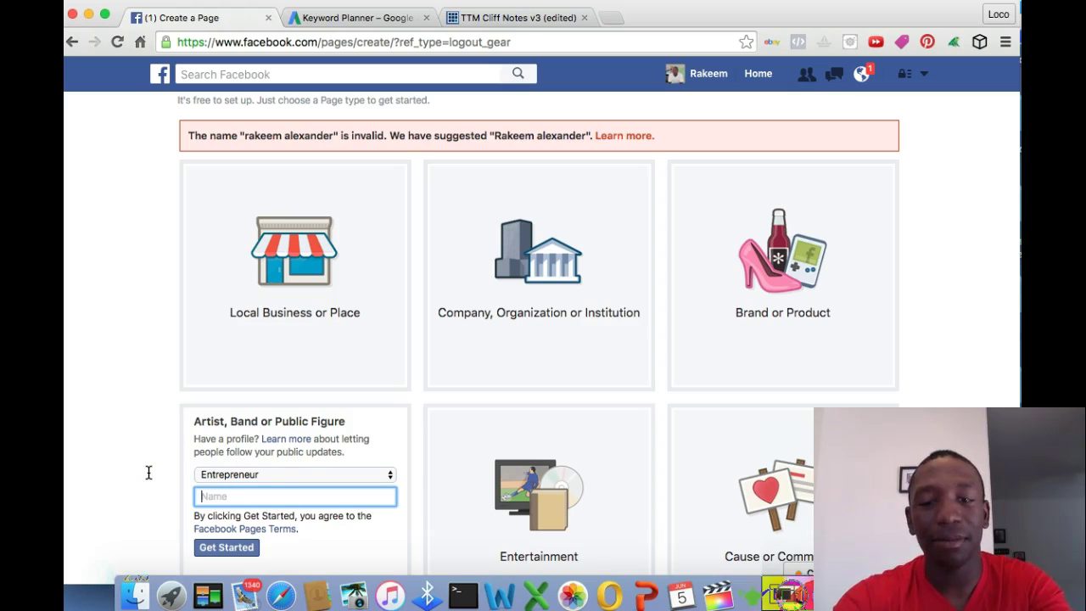
type("Luck")
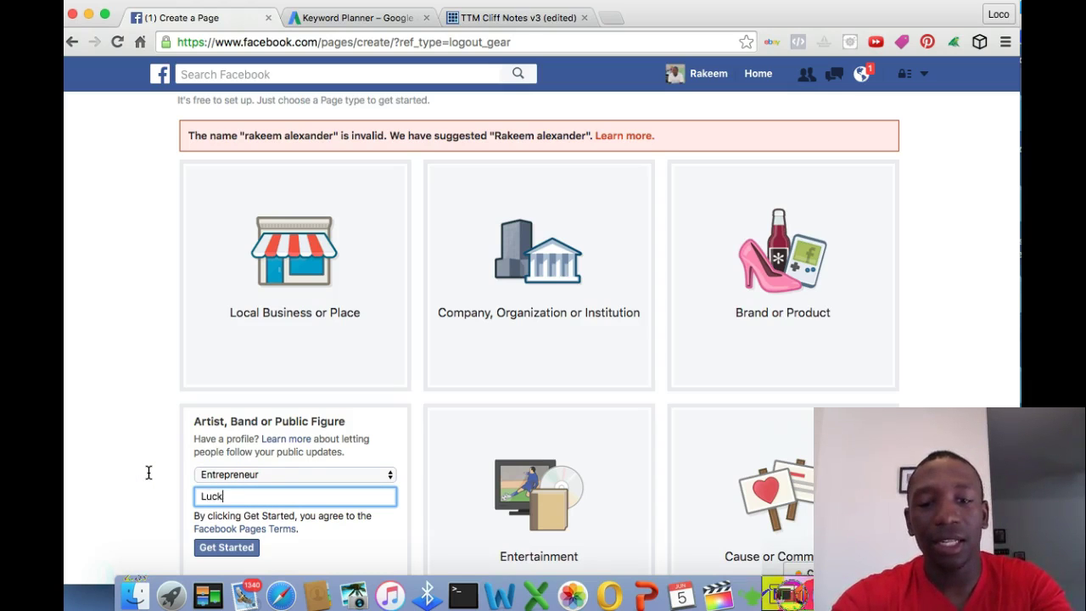
type("y smith")
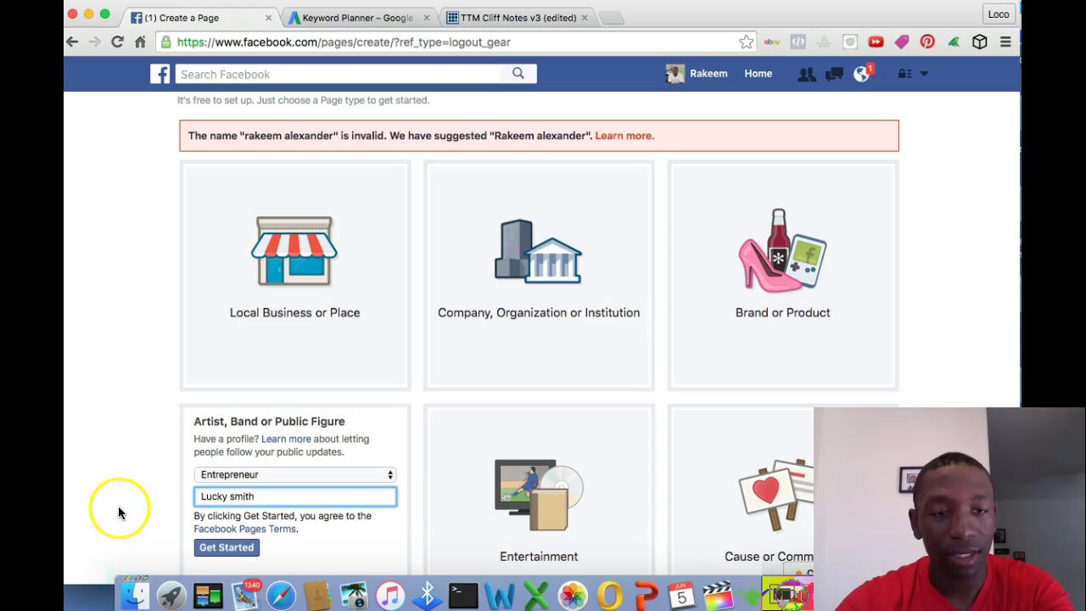
left_click(230, 553)
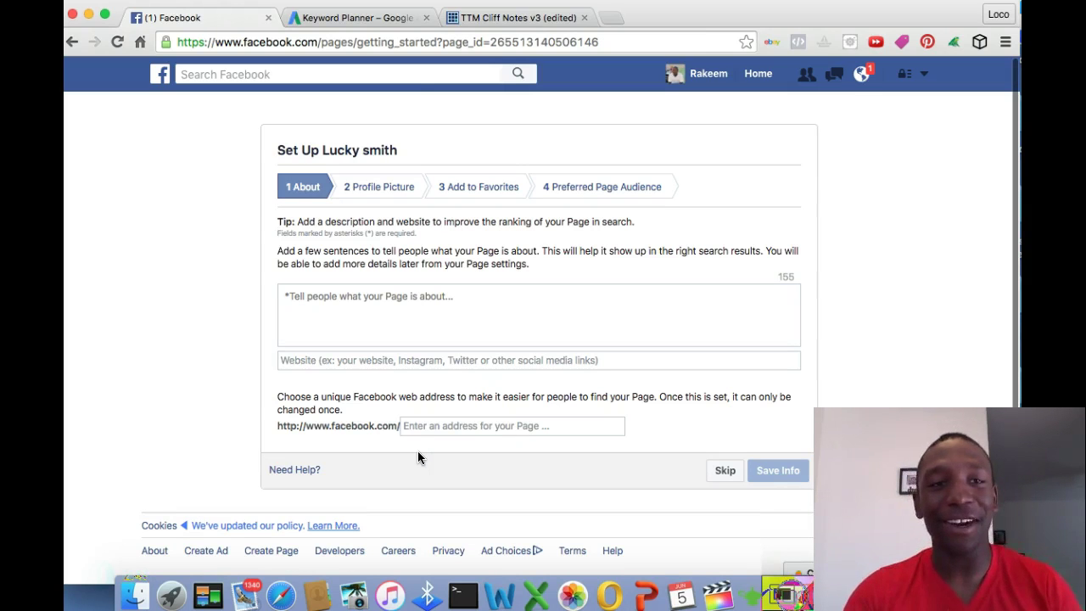
left_click(404, 294)
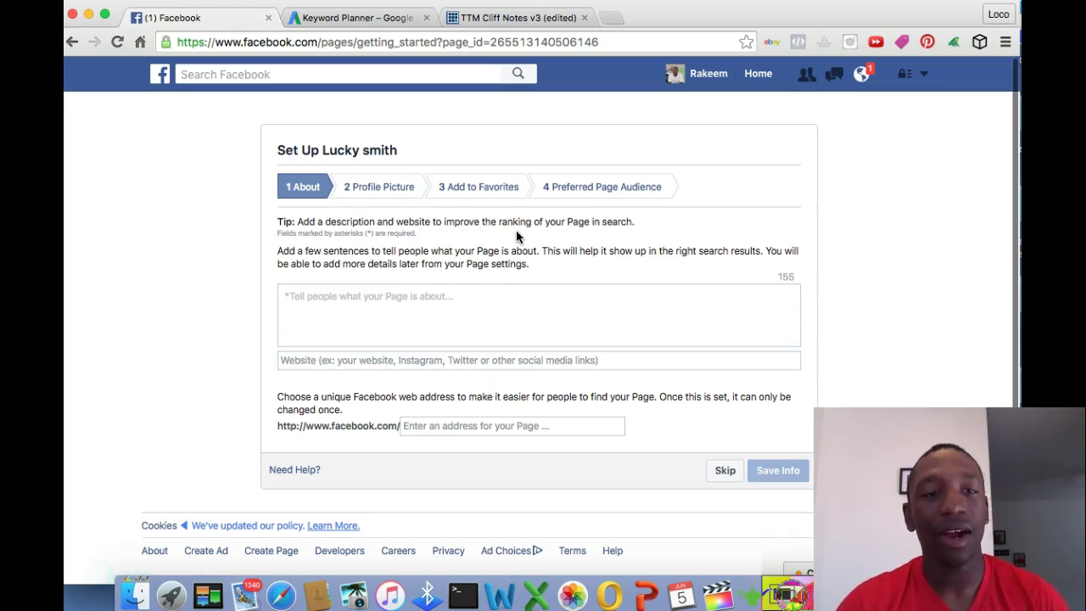
left_click(401, 316)
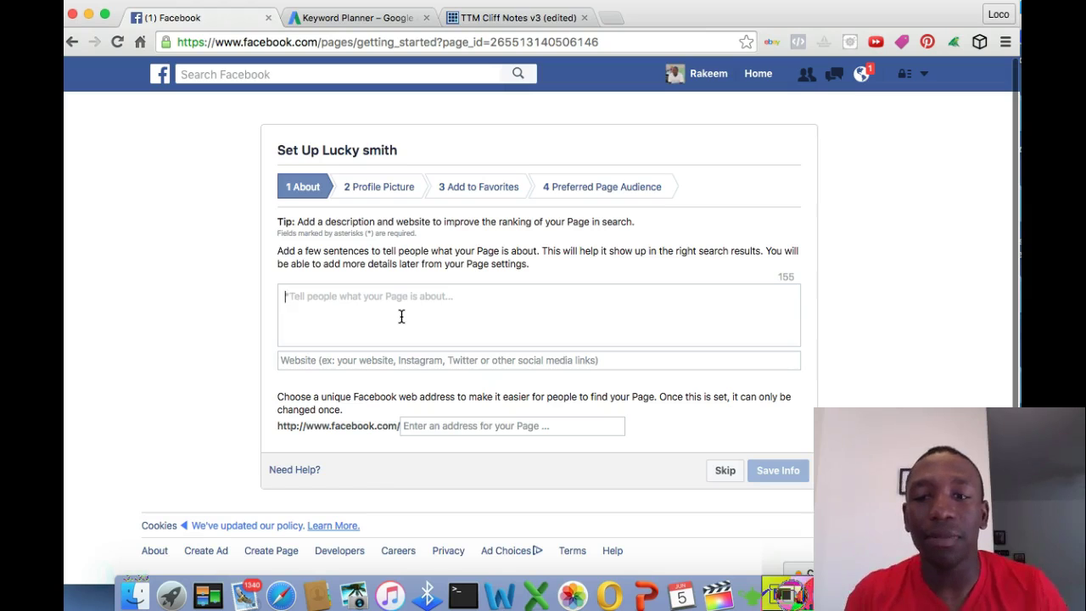
Enter the description 'father of 2 married' and the suggested website URL
left_click(401, 315)
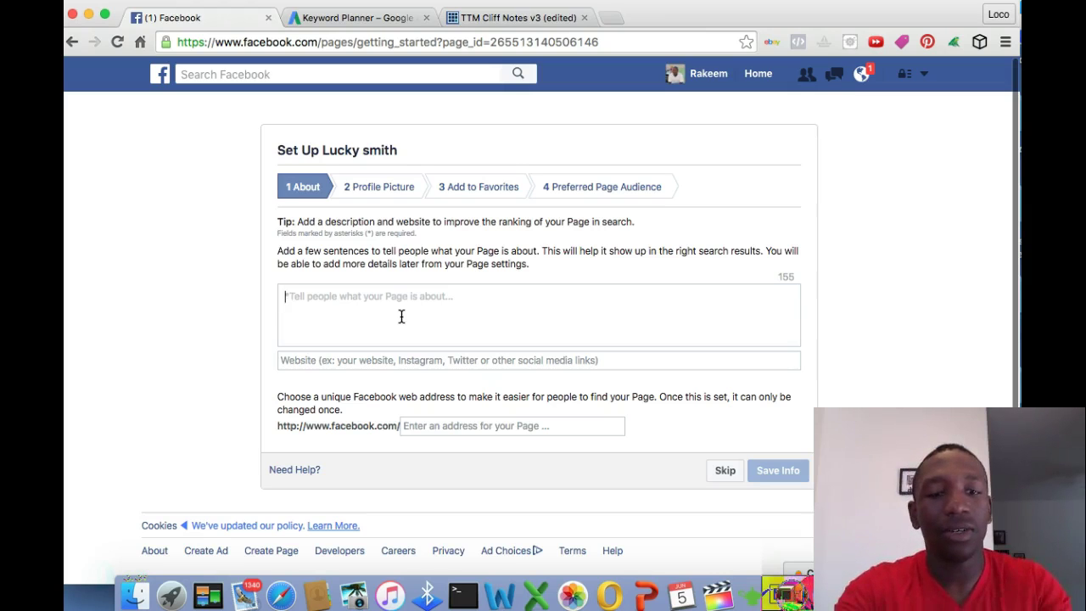
type("fat")
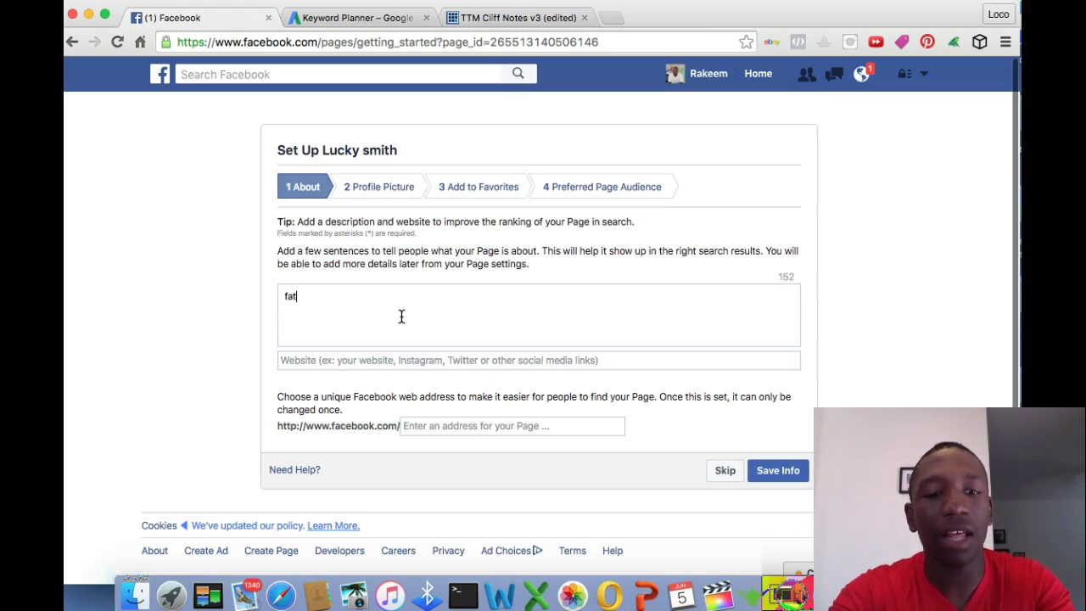
type("her of 2 ")
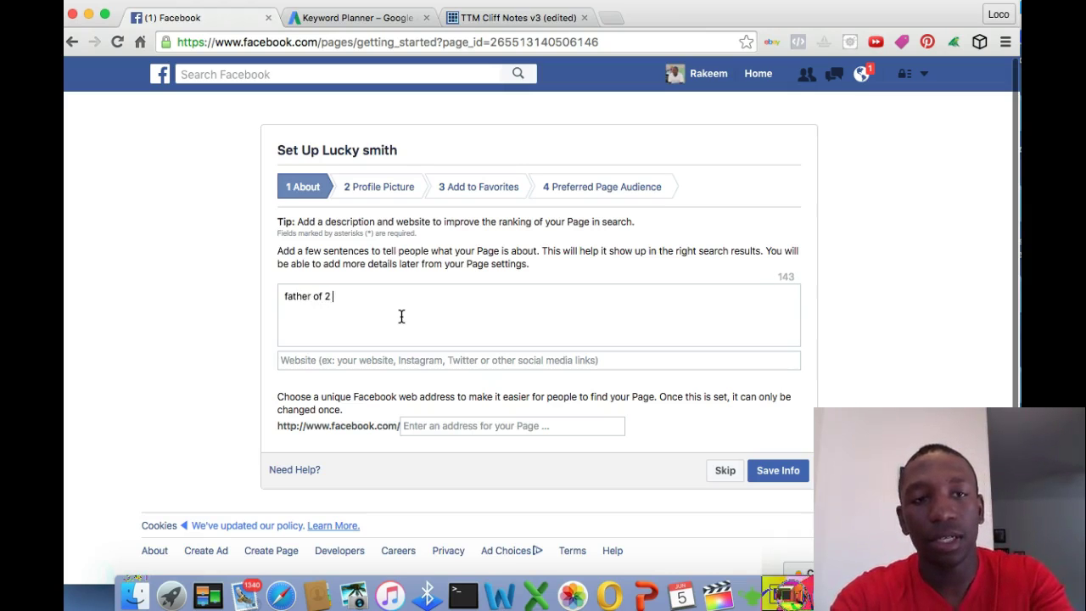
type("married")
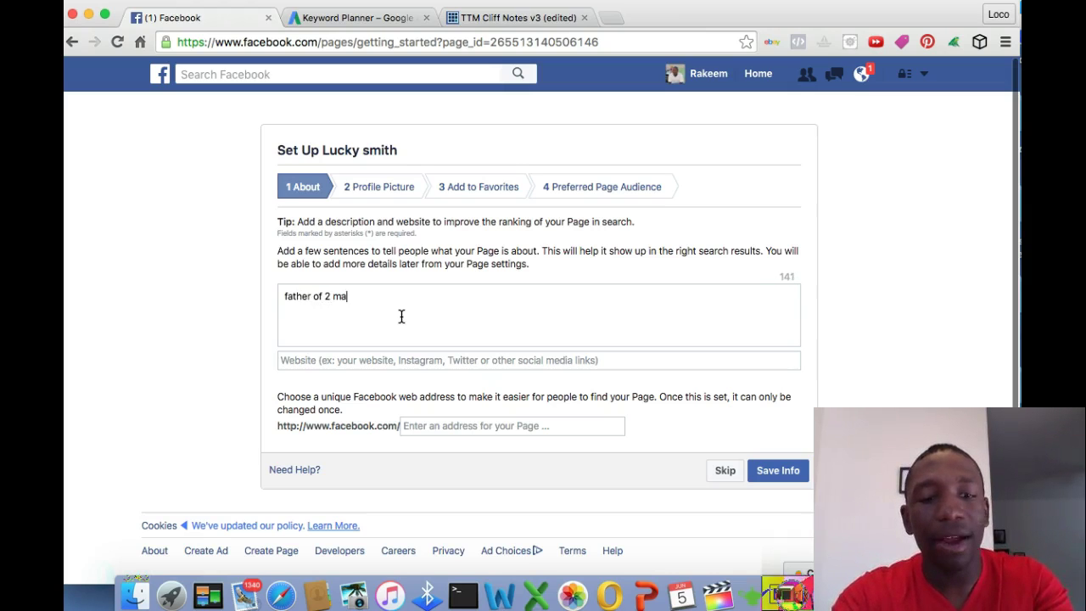
left_click(390, 360)
type("http://w")
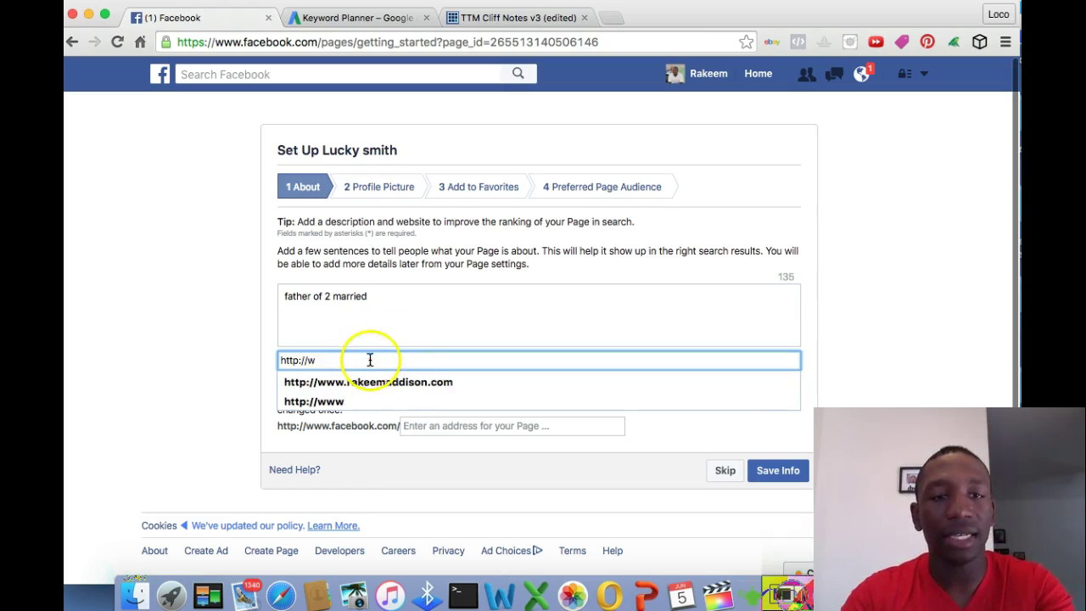
left_click(388, 380)
left_click(225, 283)
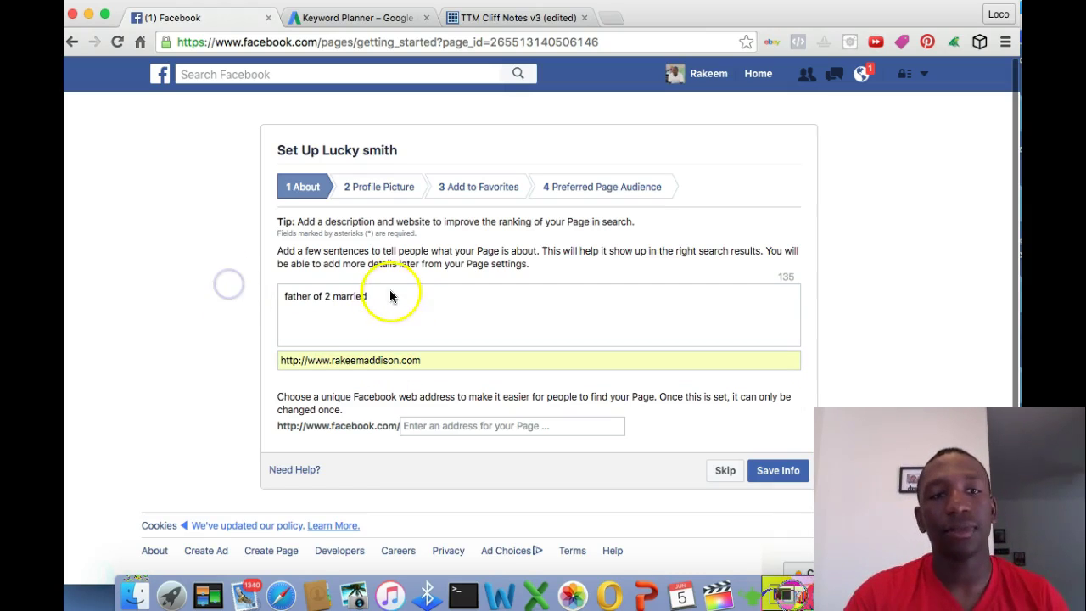
Replace the suggested Facebook web address with a custom username
left_click(471, 430)
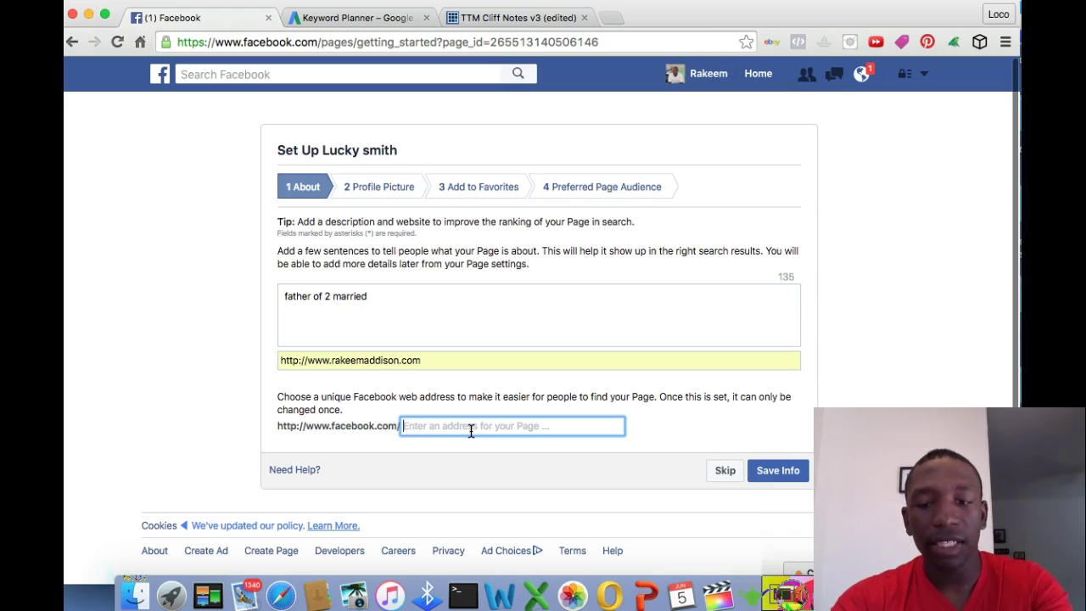
type("rakeem")
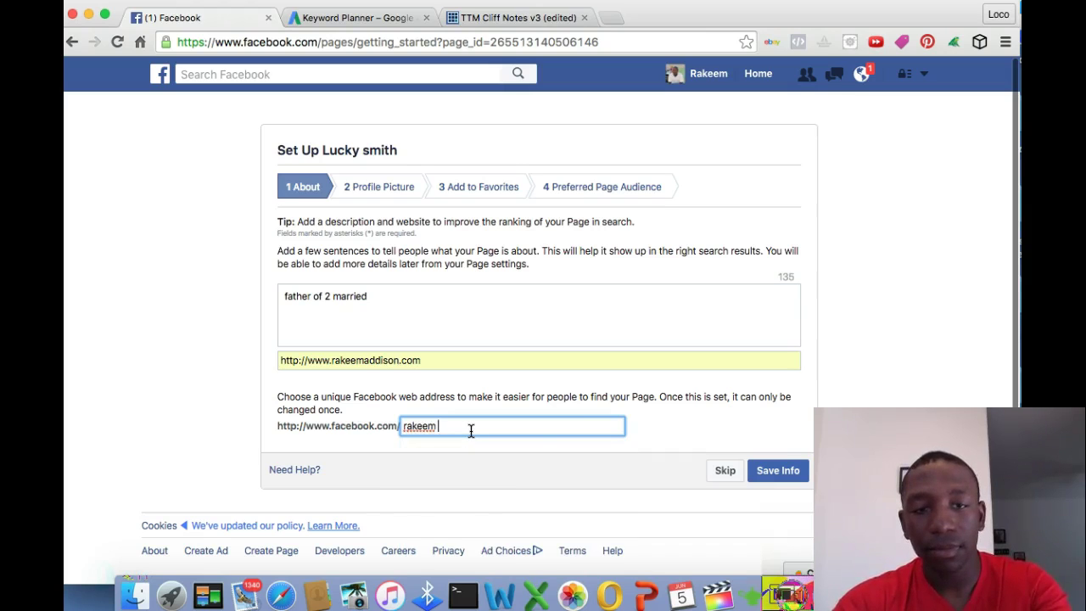
key("BackSpace")
key("BackSpace")
key("BackSpace")
key("BackSpace")
key("BackSpace")
key("BackSpace")
key("BackSpace")
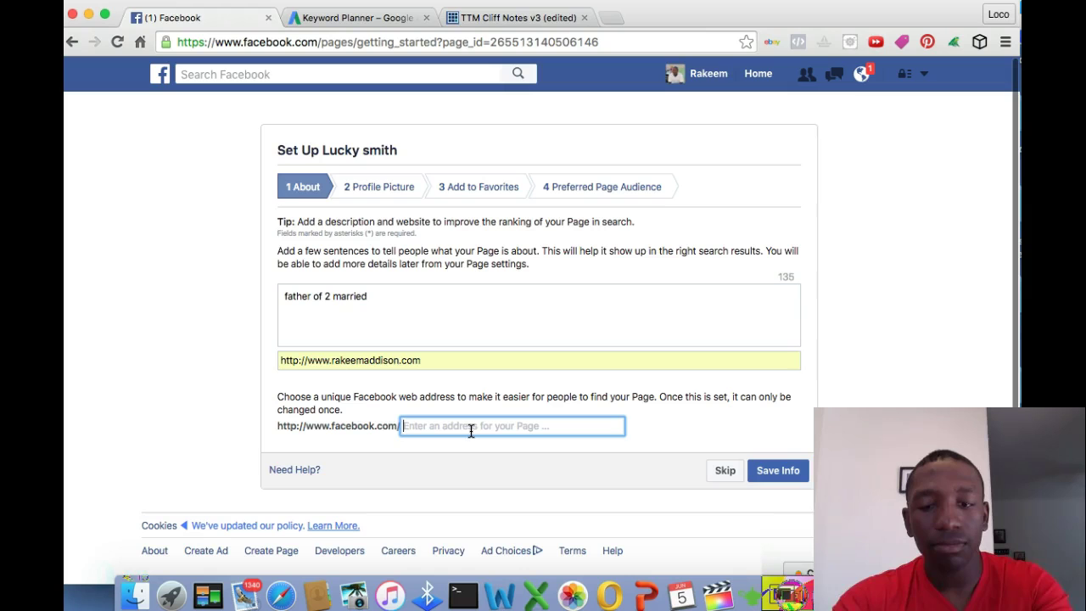
type("testra")
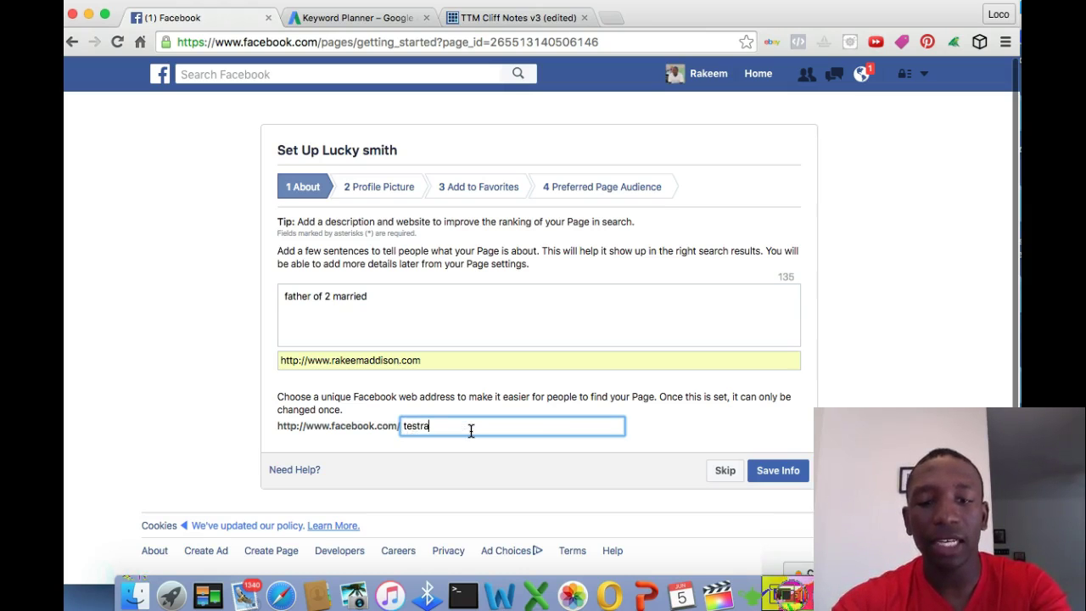
type("keem")
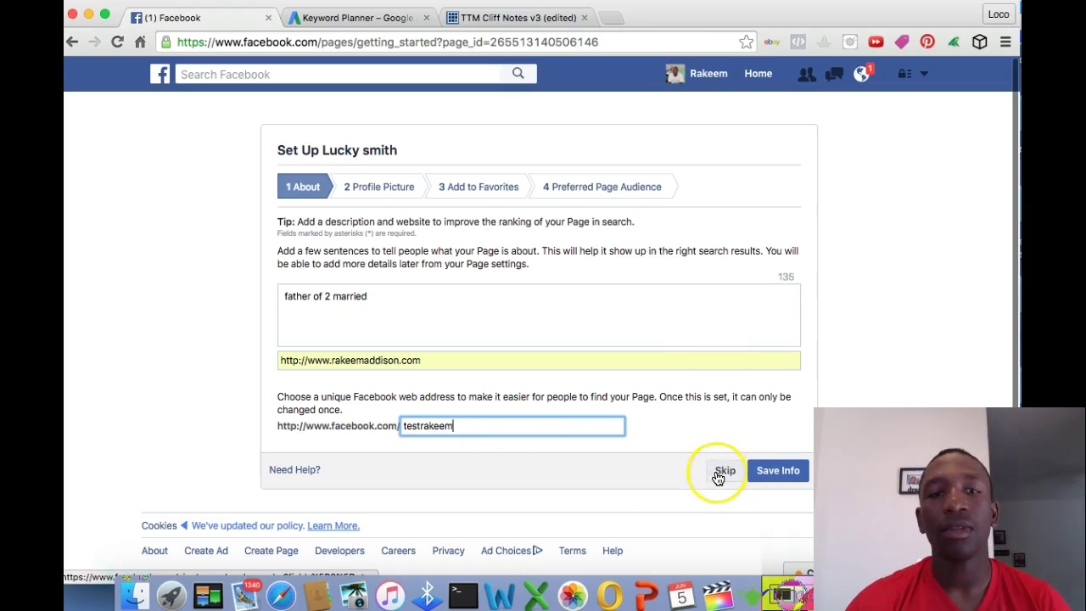
Upload freecontenttools.jpg from Downloads as the page's profile picture
left_click(365, 189)
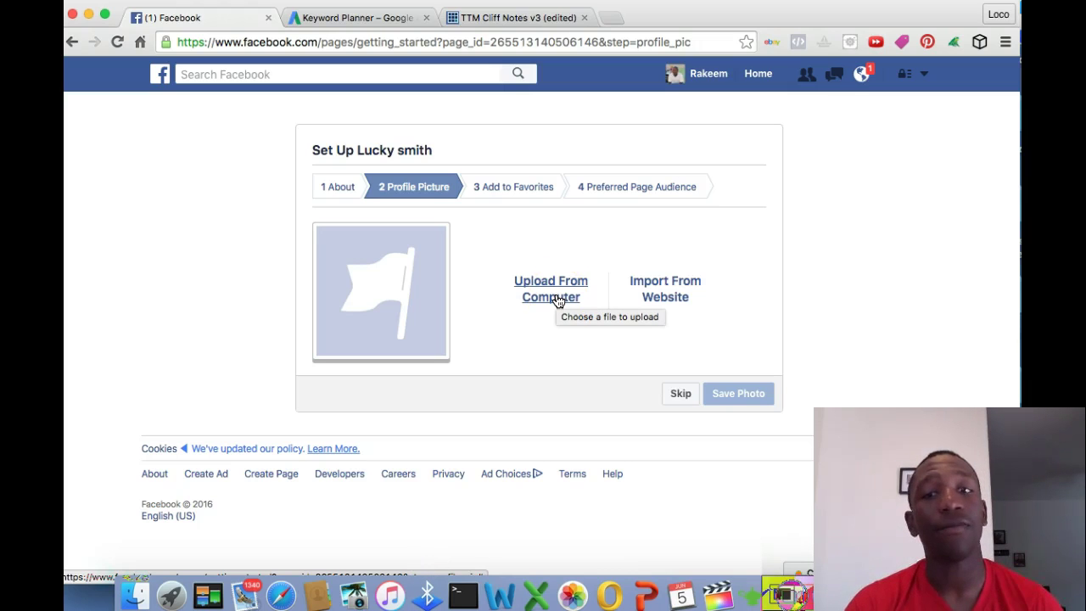
left_click(558, 302)
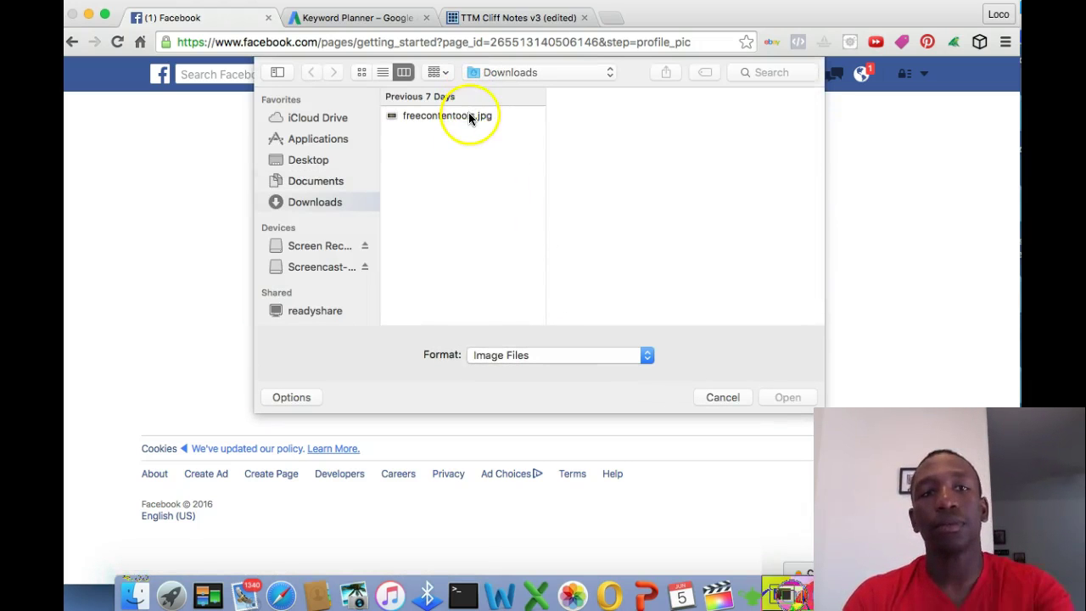
left_click(468, 116)
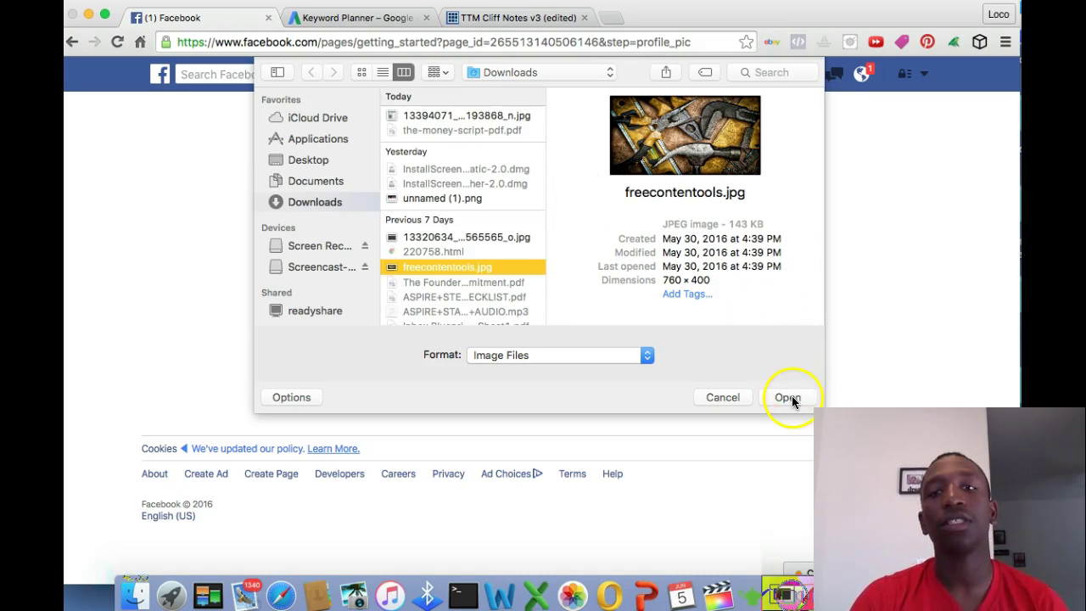
left_click(785, 396)
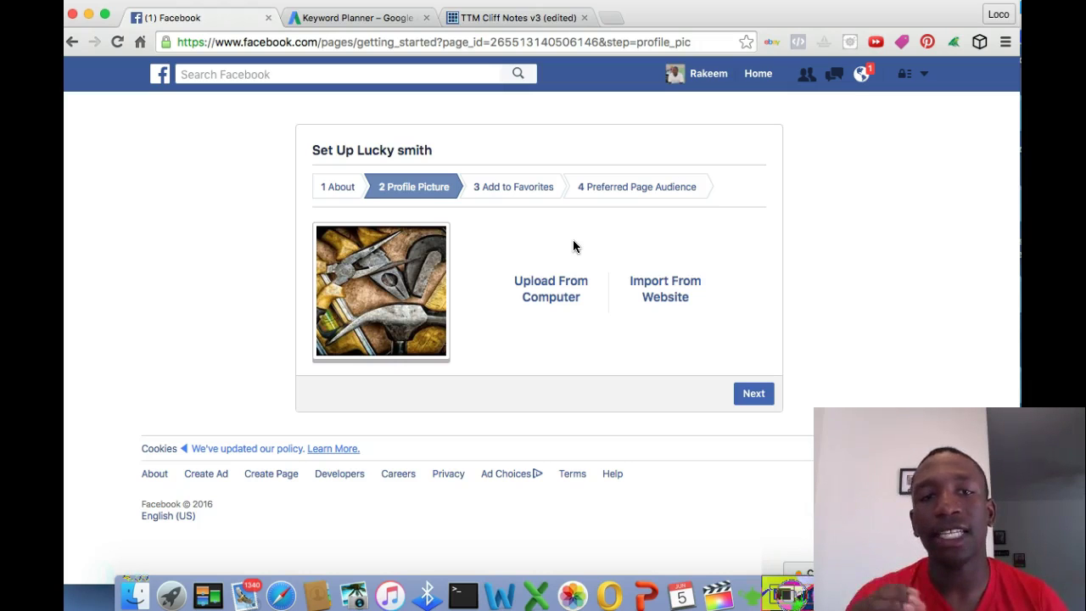
Add the Lucky smith page to favorites in setup step 3
left_click(525, 191)
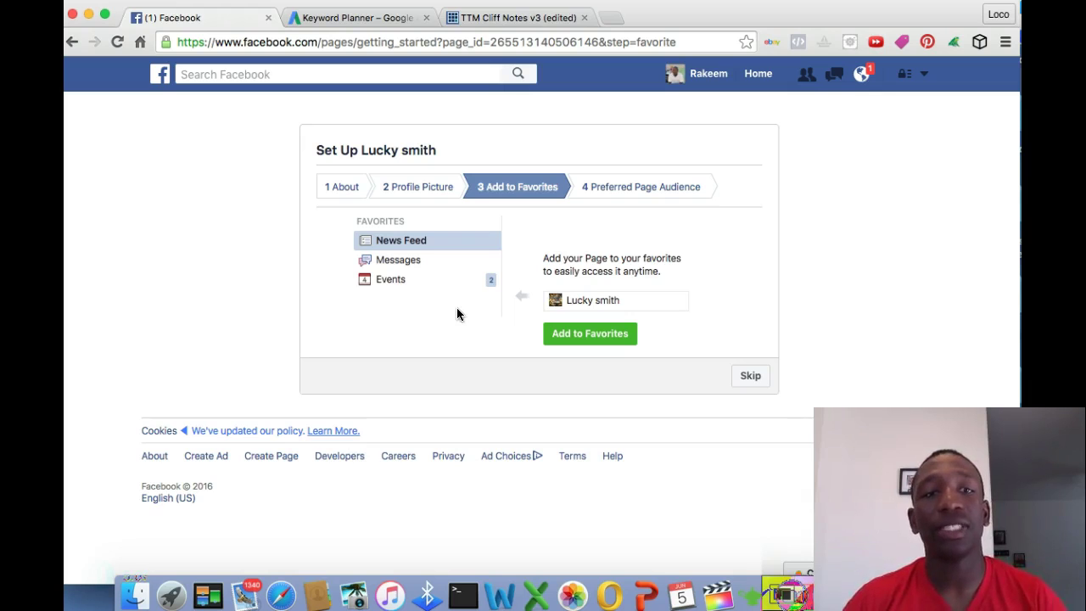
left_click(590, 340)
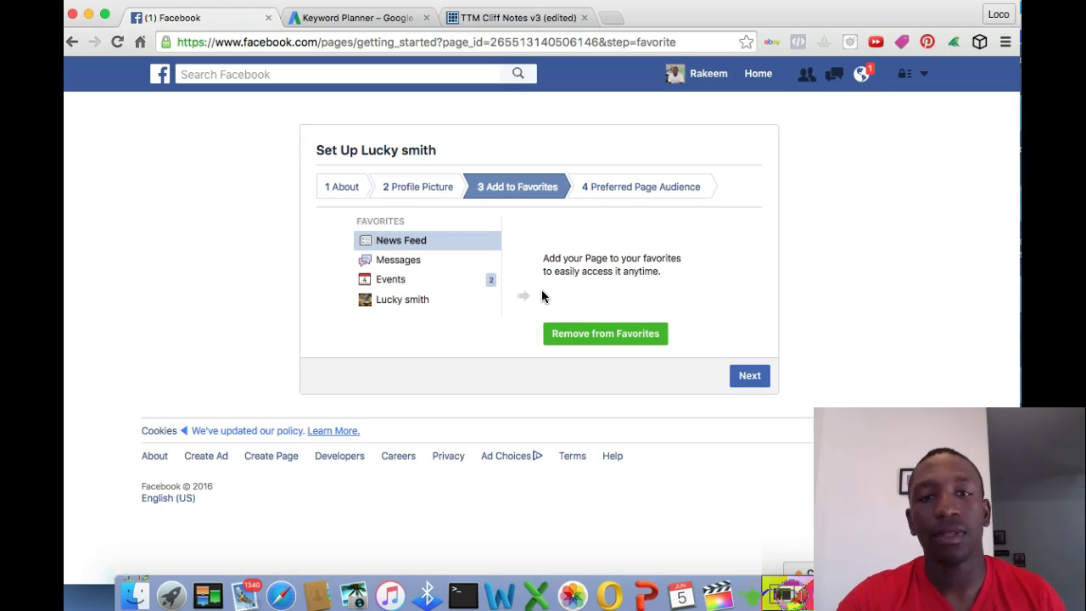
Skip the Preferred Page Audience step to finish the page setup
left_click(670, 194)
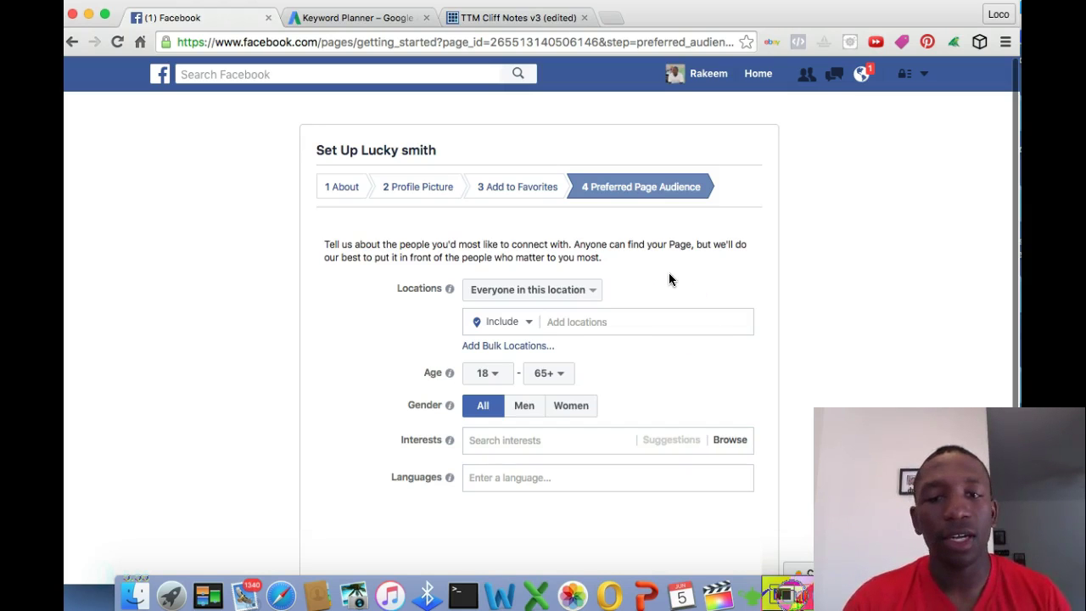
scroll(759, 310, "down", 3)
left_click(703, 495)
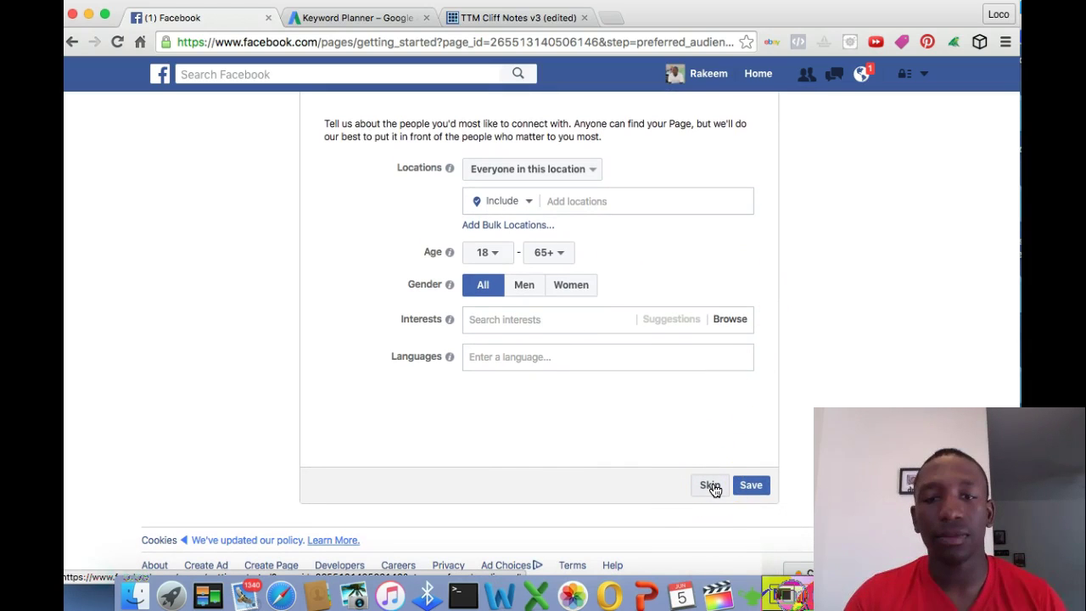
left_click(713, 489)
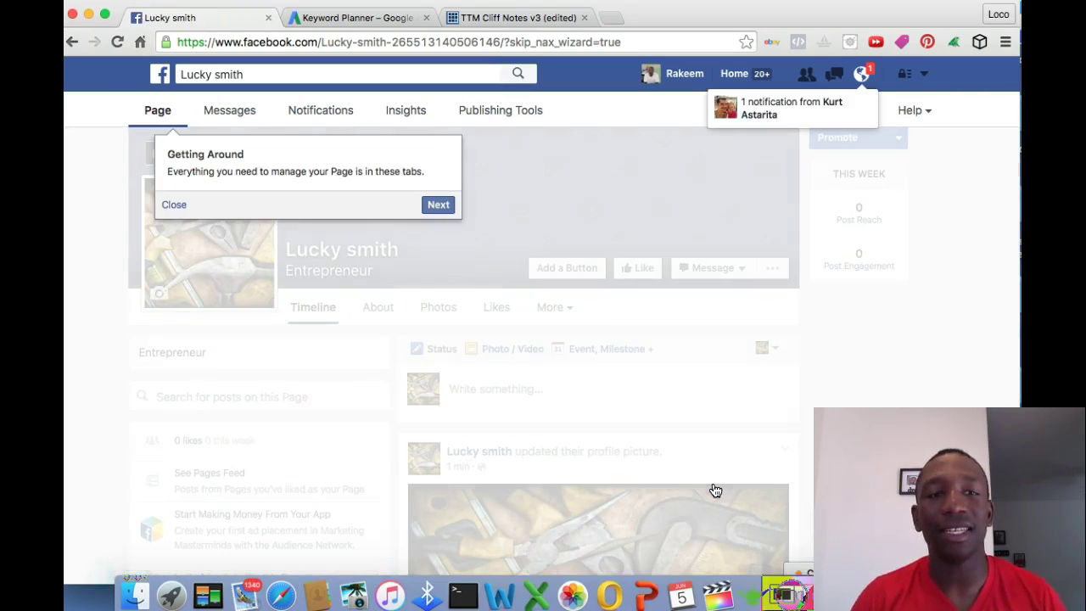
Dismiss the tour tip, then upload and save unnamed (1).png as the cover photo
left_click(172, 206)
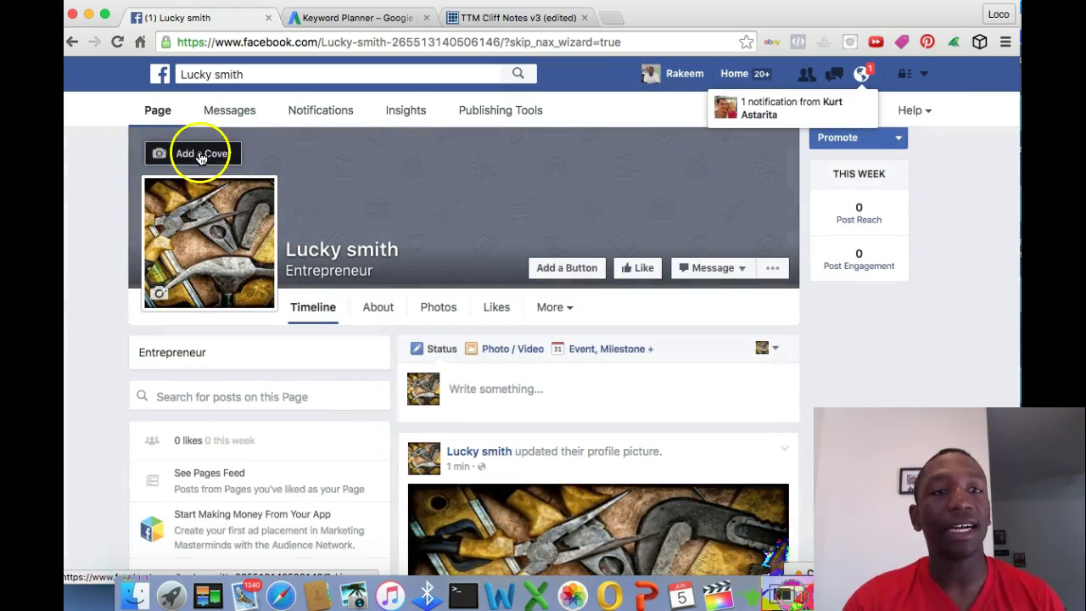
left_click(200, 155)
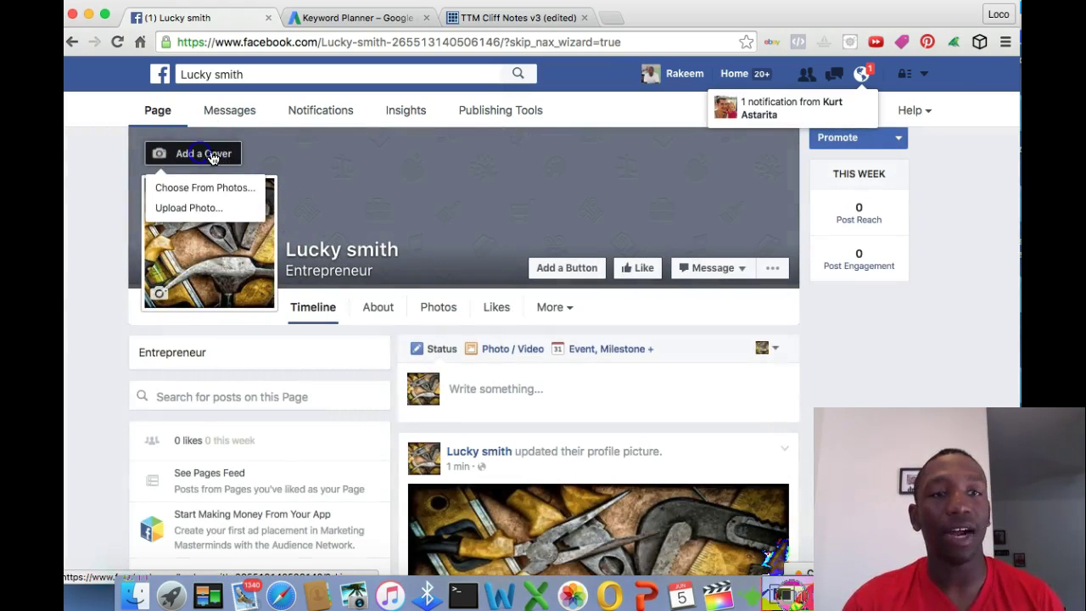
left_click(205, 208)
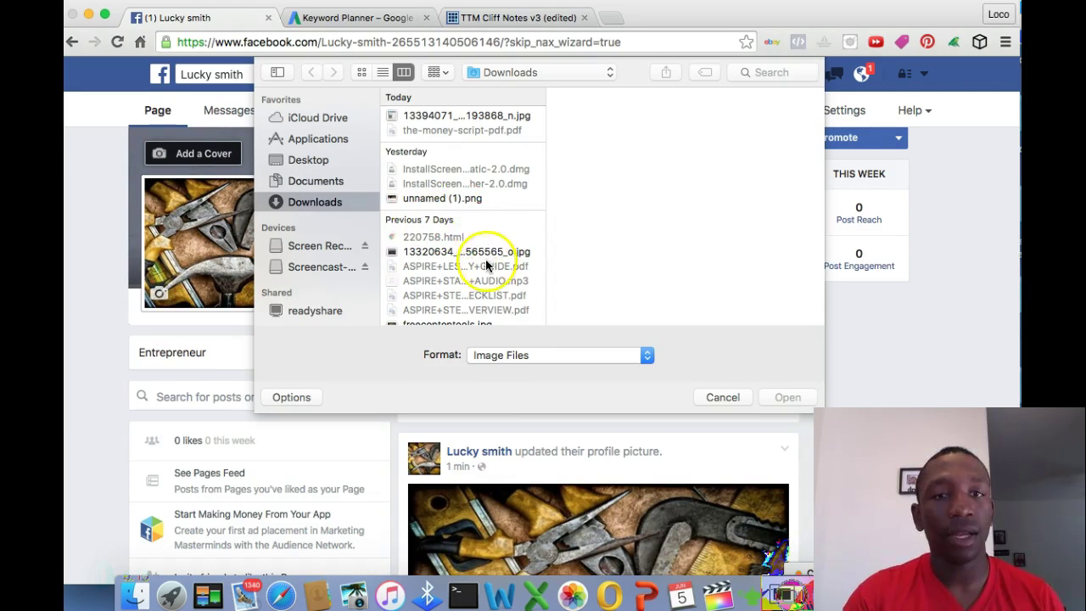
left_click(467, 200)
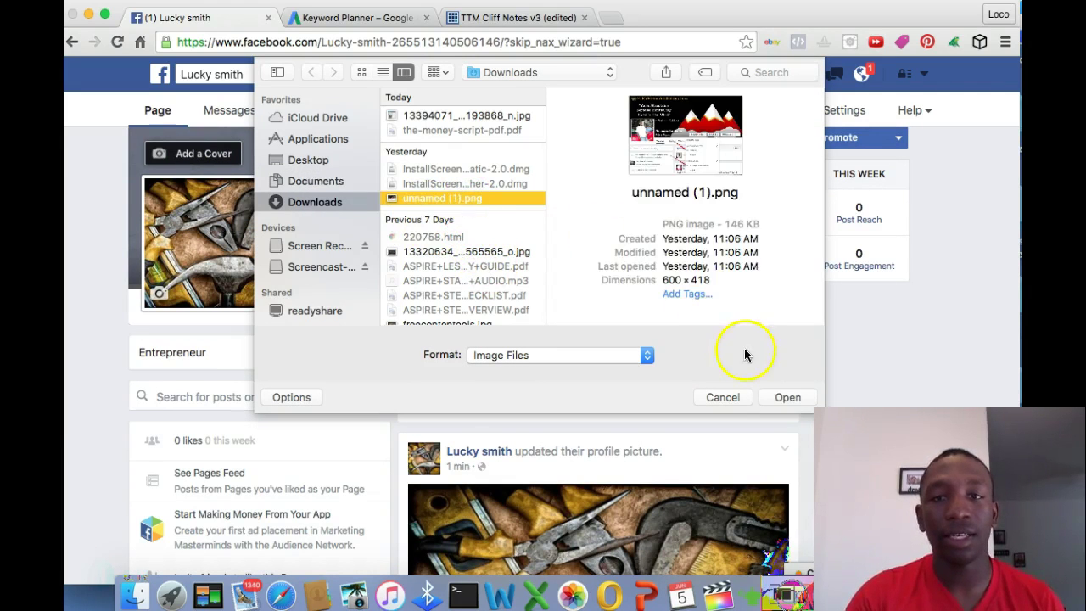
left_click(788, 396)
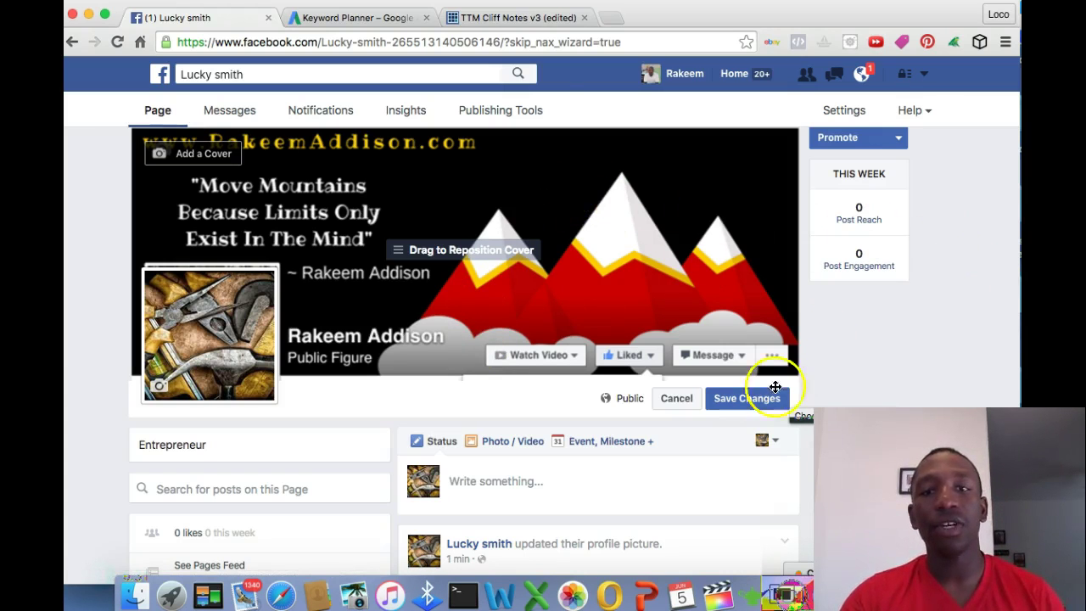
left_click(755, 404)
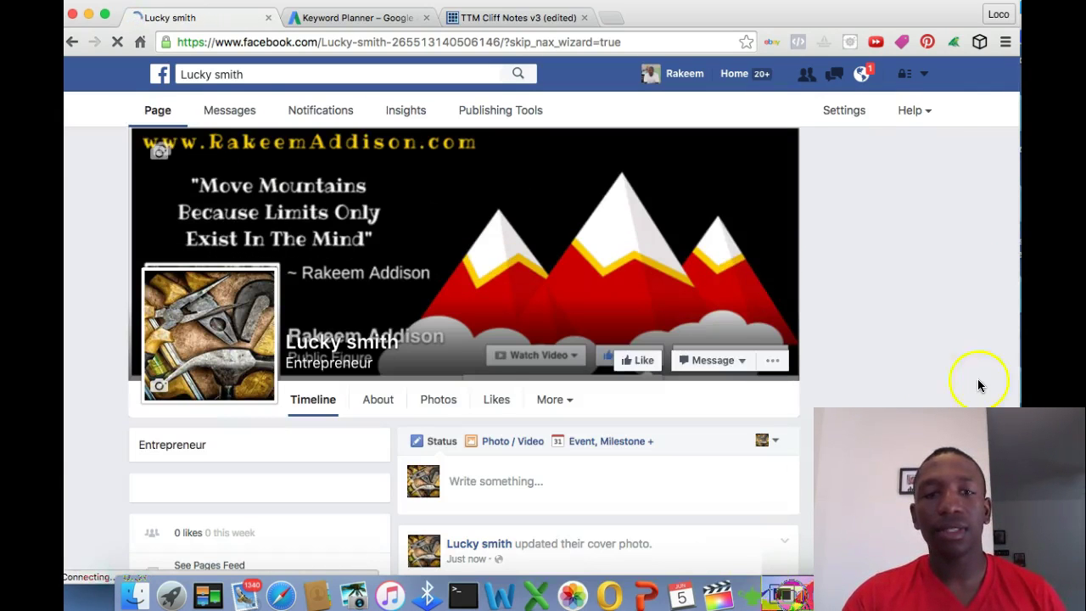
Show the Lucky smith About tab's Page Info, listing category People : Entrepreneur
left_click(381, 405)
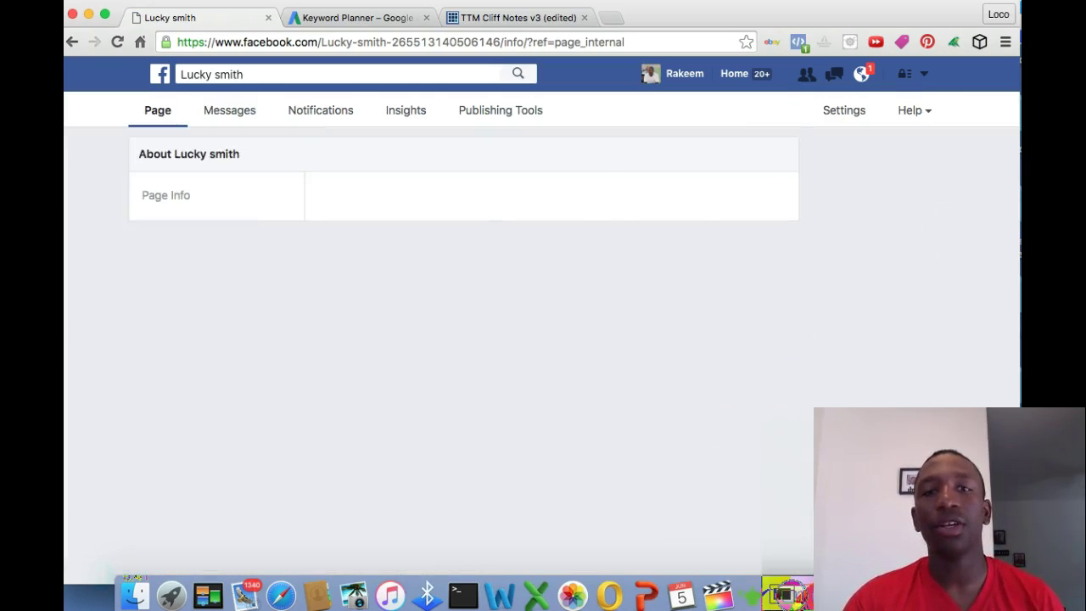
scroll(945, 250, "down", 5)
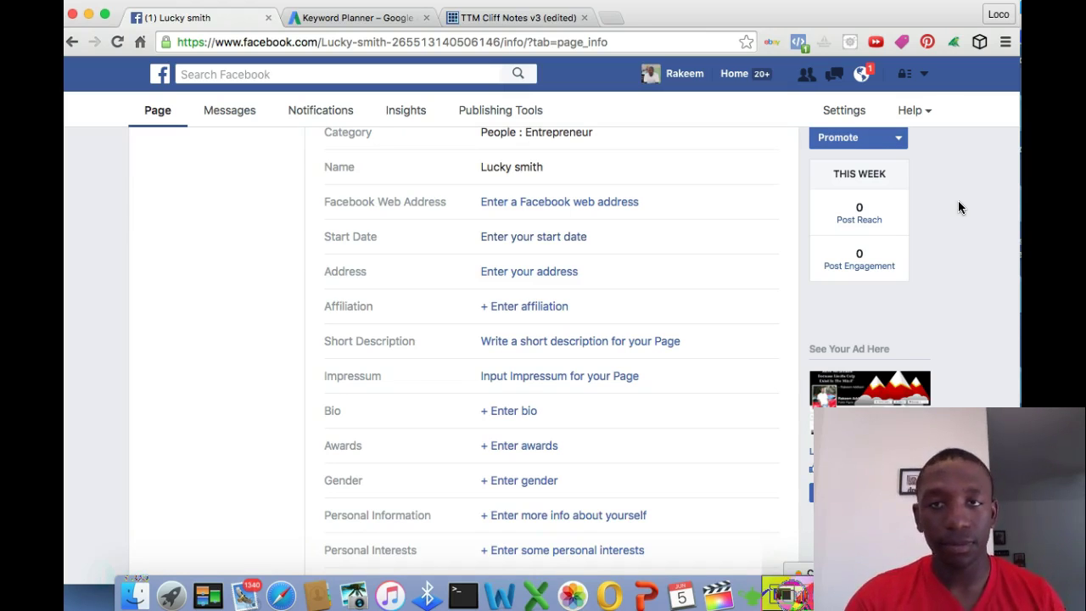
scroll(959, 207, "up", 3)
scroll(959, 207, "up", 2)
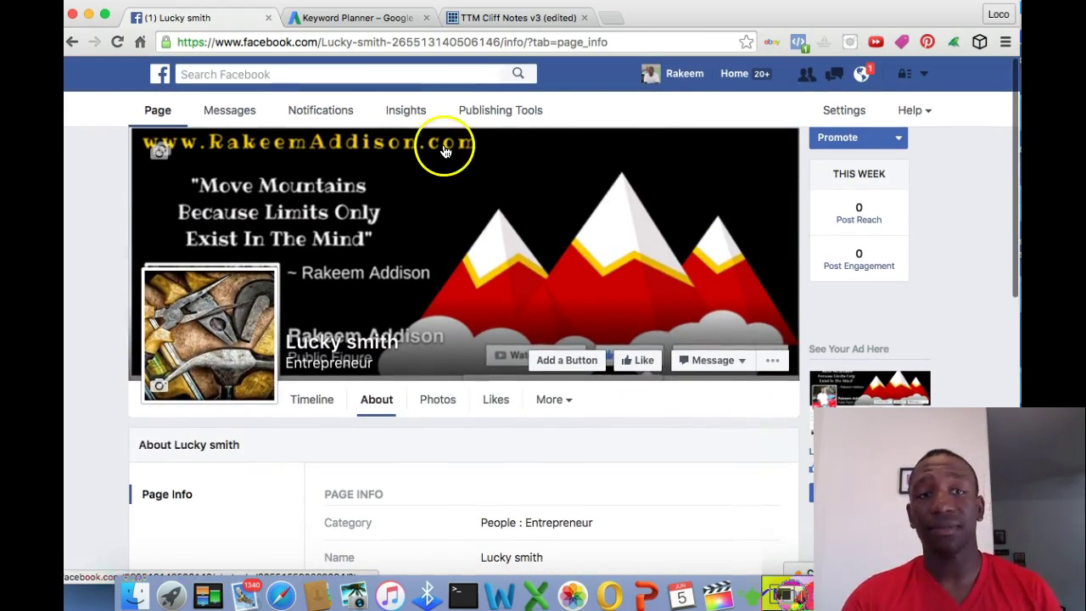